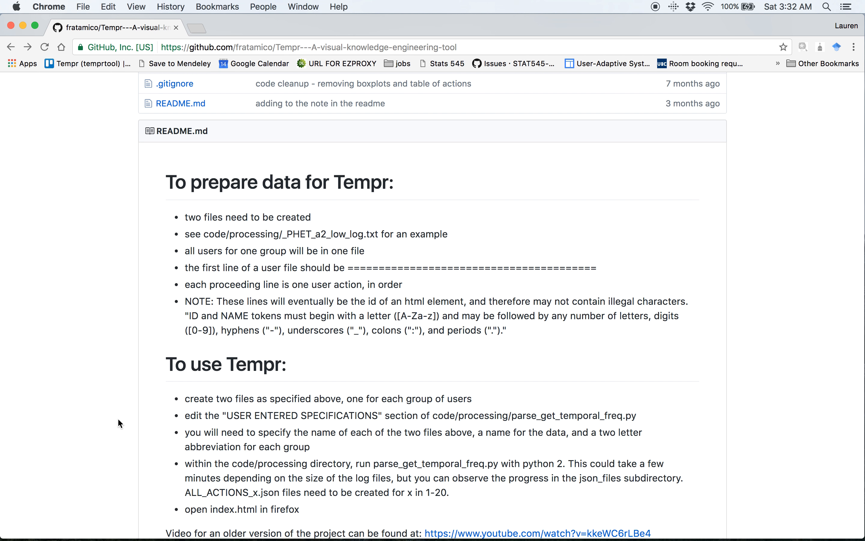
Switch to the Finder window showing the project's code folder.
scroll(101, 337, up, 7)
key(ctrl+Up)
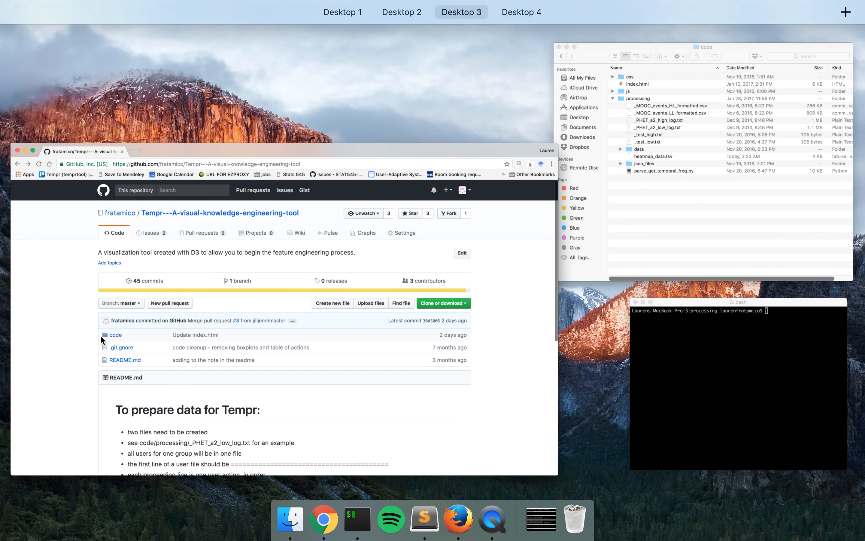
click(683, 243)
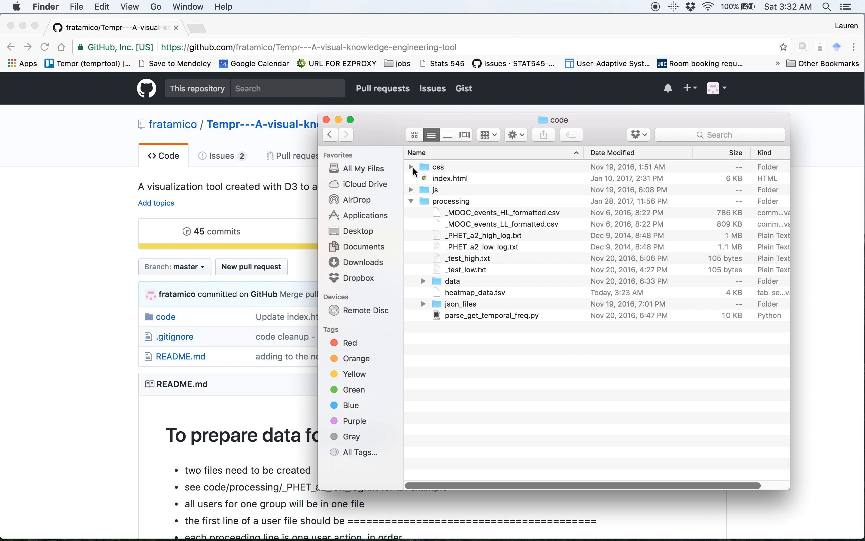
Look over index.html and the css, js and processing folders in the code folder.
click(449, 180)
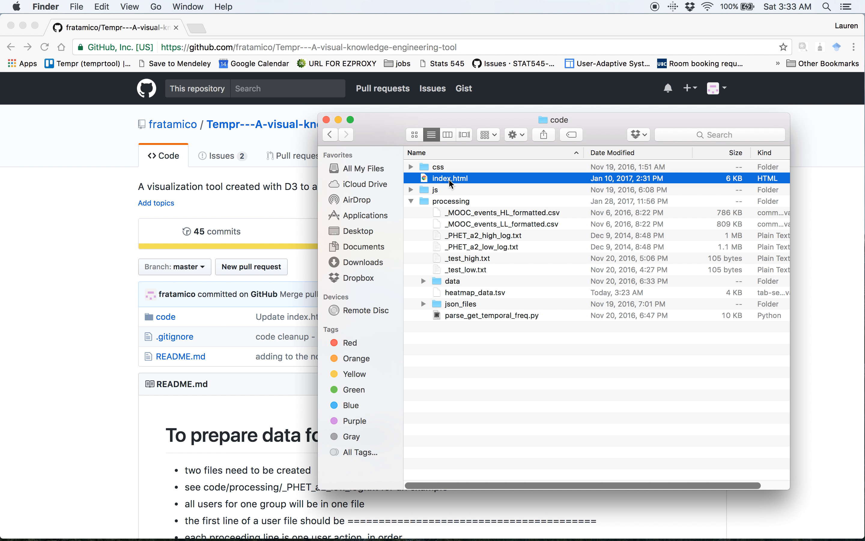
click(424, 165)
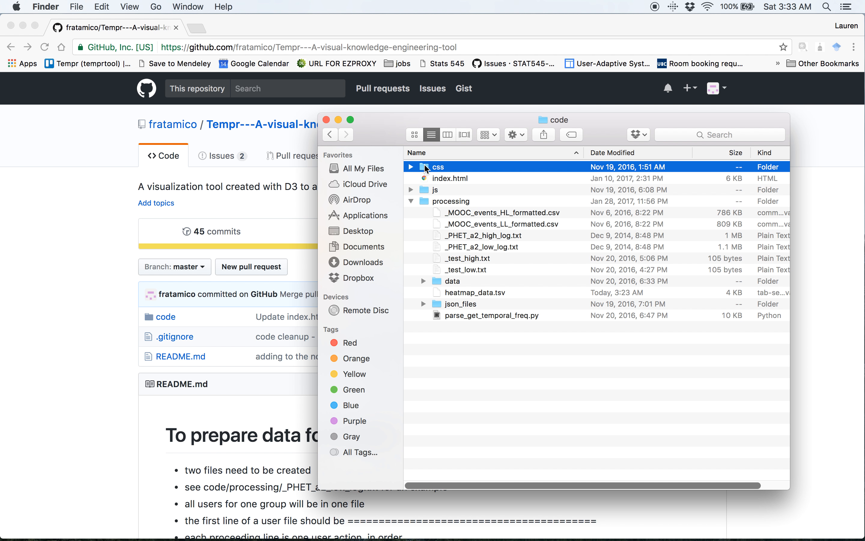
click(424, 191)
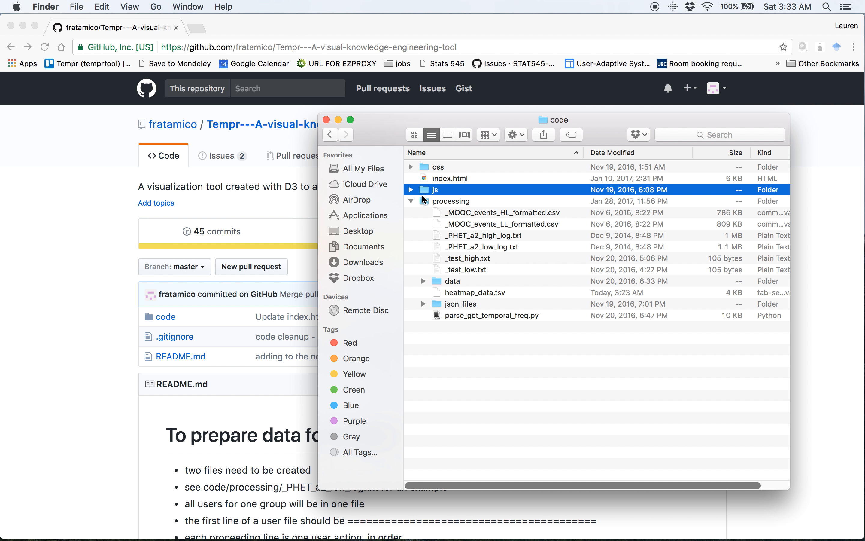
click(411, 201)
click(412, 201)
click(428, 202)
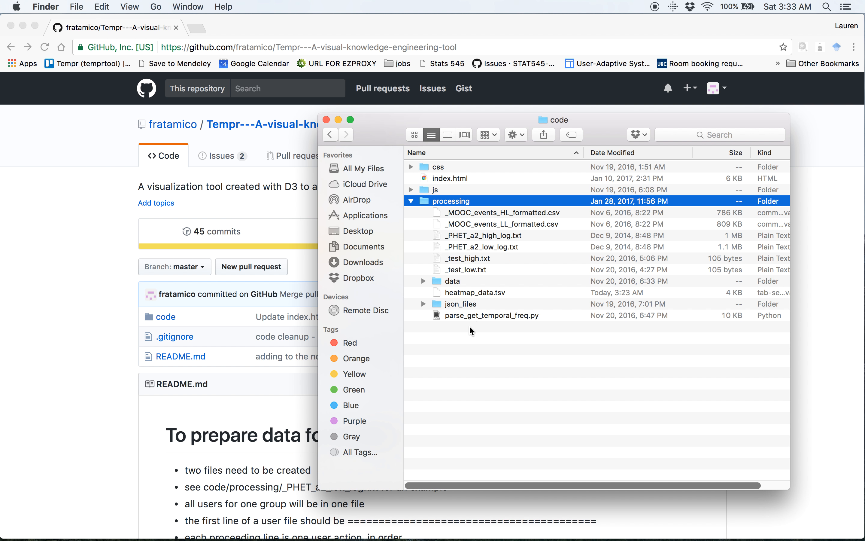
Open parse_get_temporal_freq.py from the processing folder in Sublime Text and review its user-entered specifications.
click(473, 317)
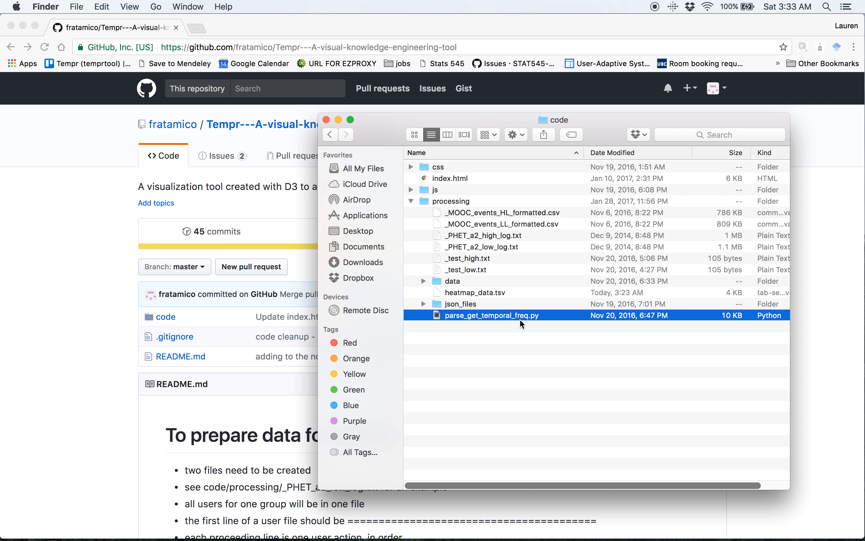
double_click(502, 315)
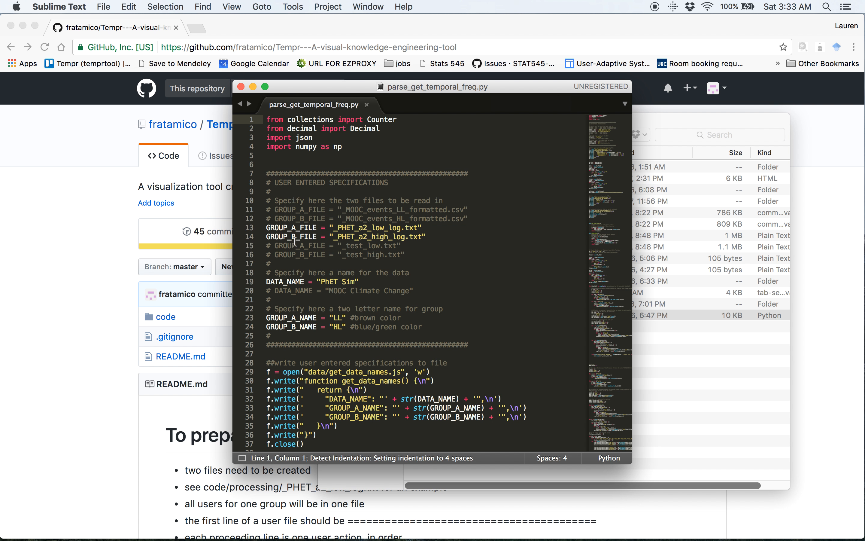
drag(268, 228, 443, 326)
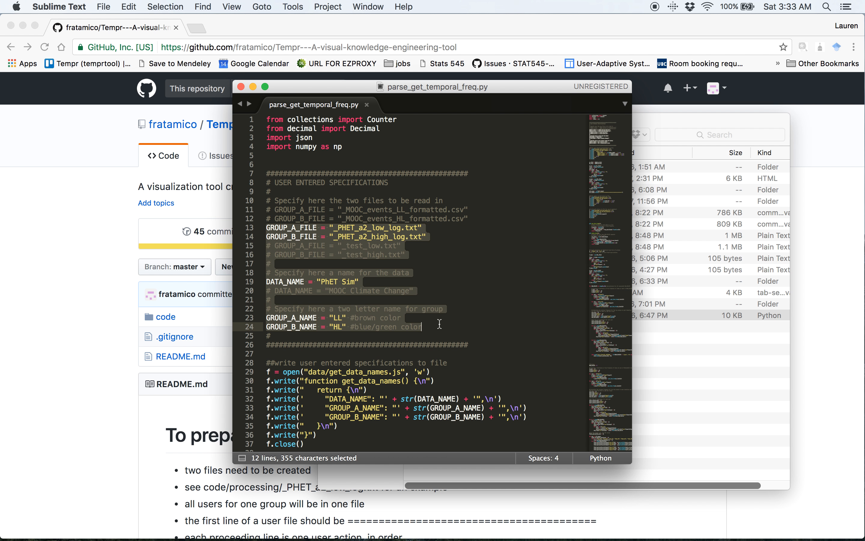
click(288, 236)
Review the GROUP_A_FILE and GROUP_B_FILE lines and move the editor window clear of the Finder file list.
drag(267, 230, 316, 236)
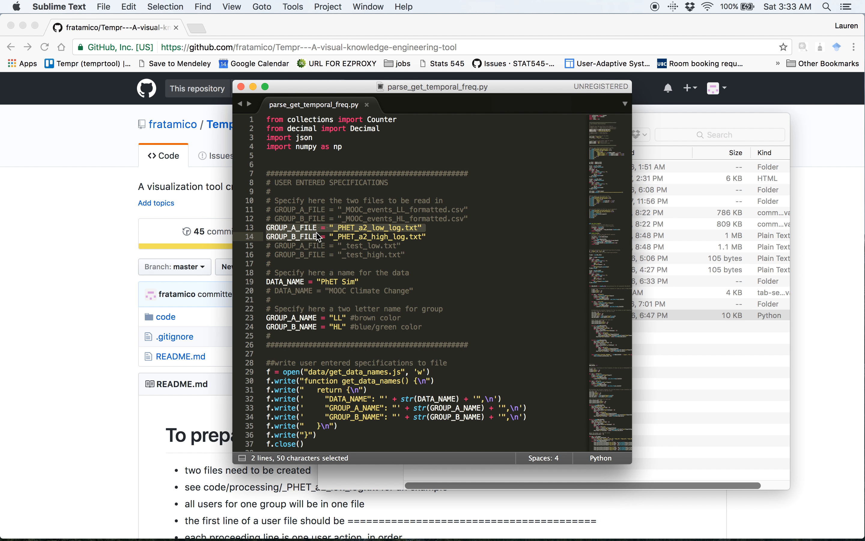
click(436, 238)
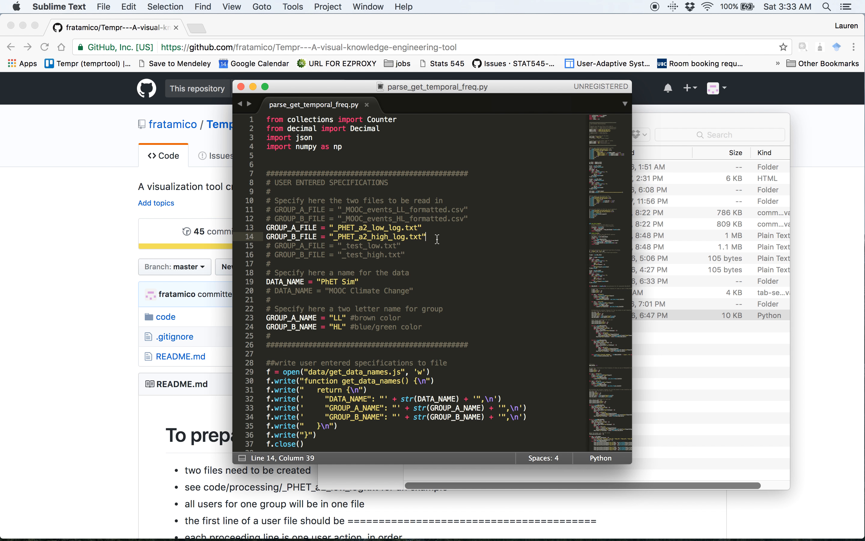
click(330, 228)
drag(331, 228, 424, 228)
drag(478, 91, 244, 103)
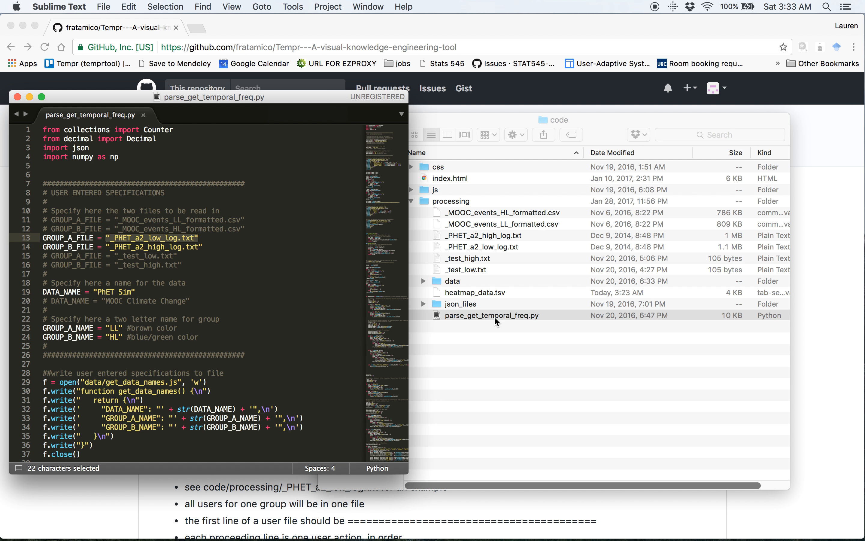
Check the low and high log file names in the script against the files in the processing folder.
click(131, 246)
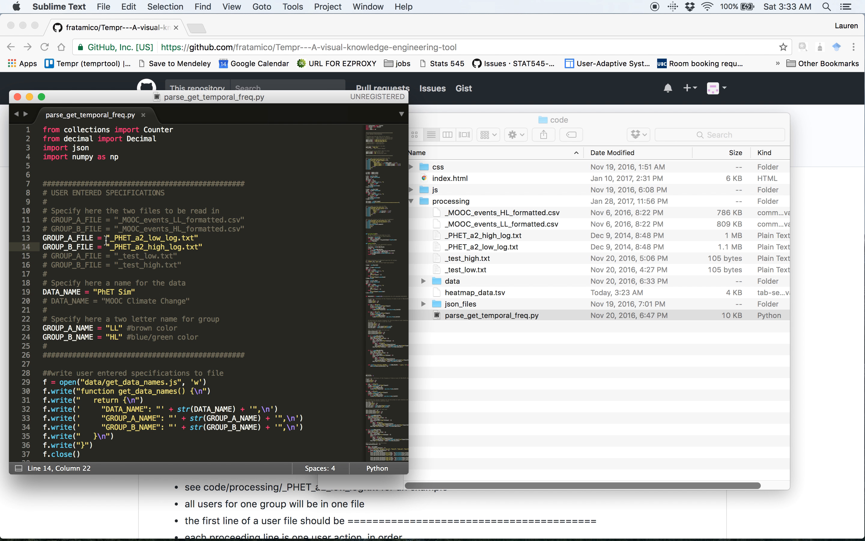
drag(111, 238, 195, 238)
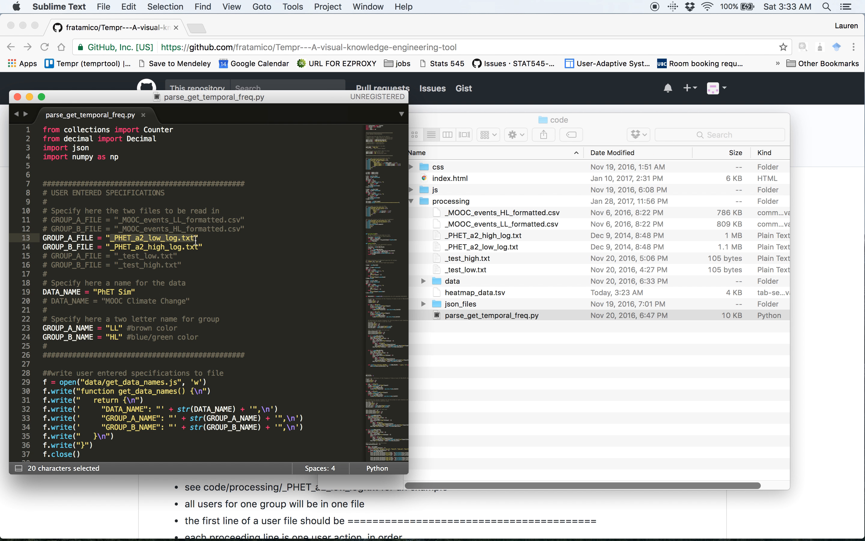
drag(110, 250, 205, 251)
click(139, 238)
drag(139, 238, 182, 250)
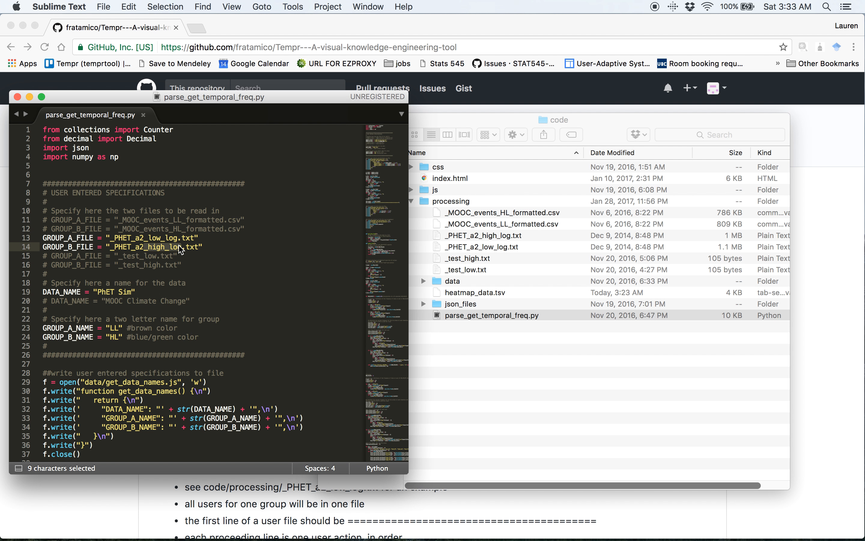
Examine the DATA_NAME setting and the two-letter GROUP_A_NAME and GROUP_B_NAME settings with their color comments.
drag(43, 291, 141, 295)
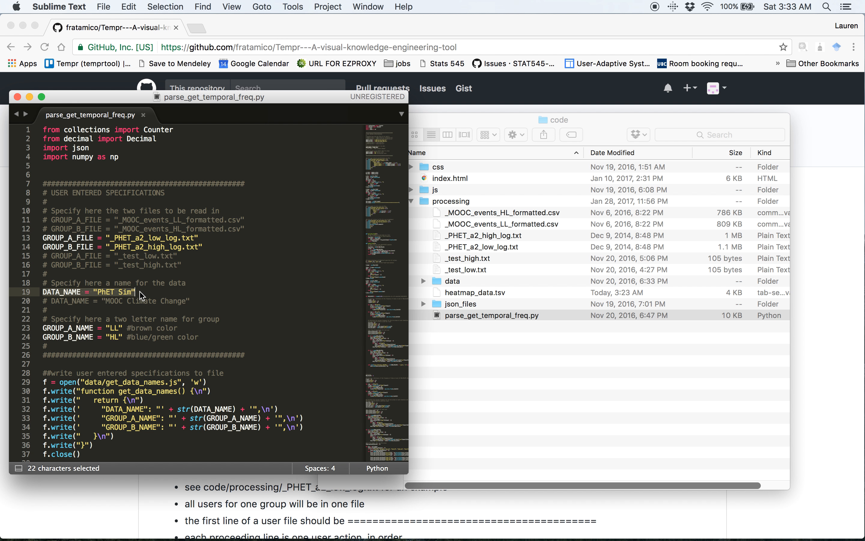
click(43, 328)
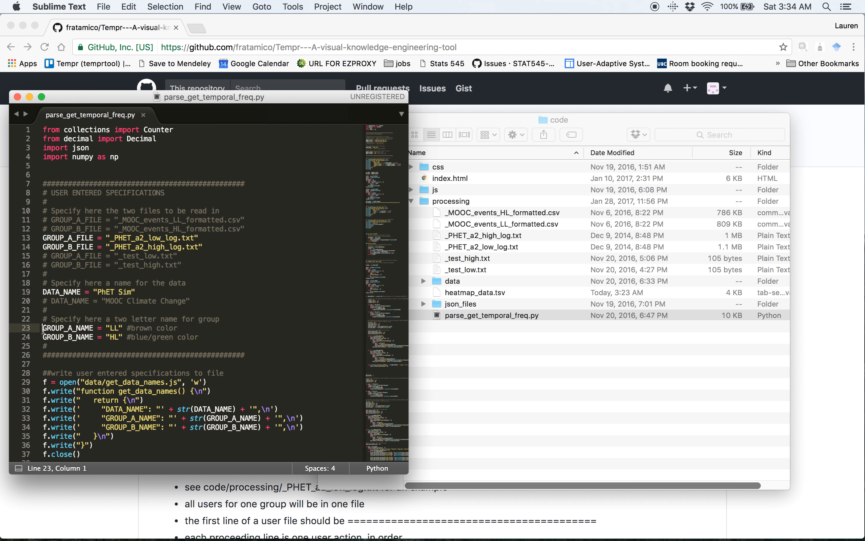
drag(43, 328, 207, 343)
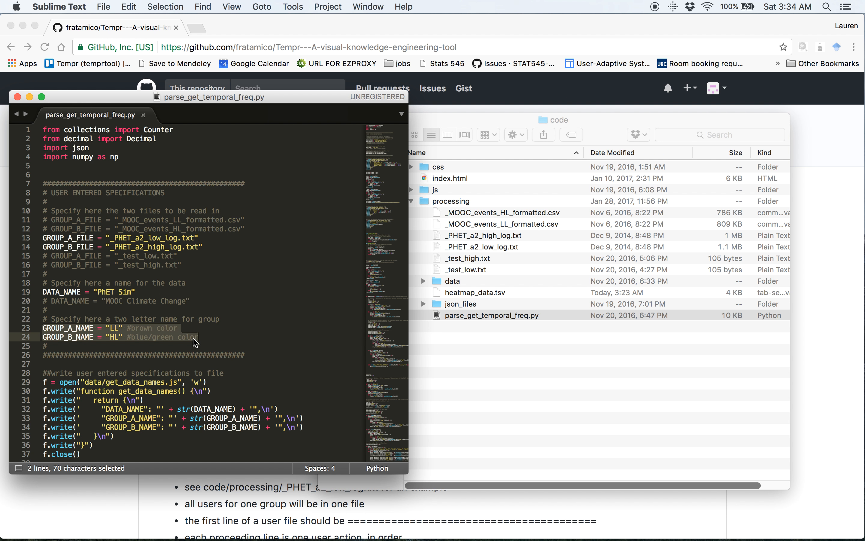
click(113, 329)
double_click(113, 329)
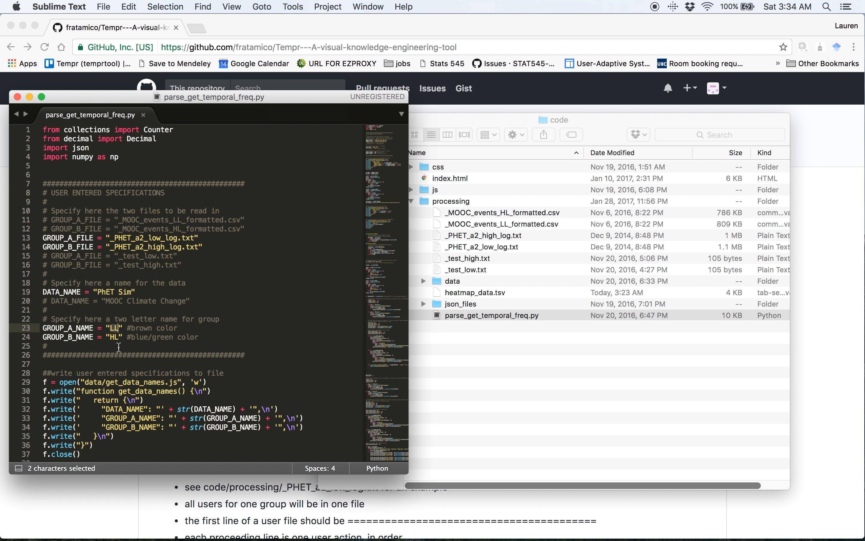
double_click(114, 338)
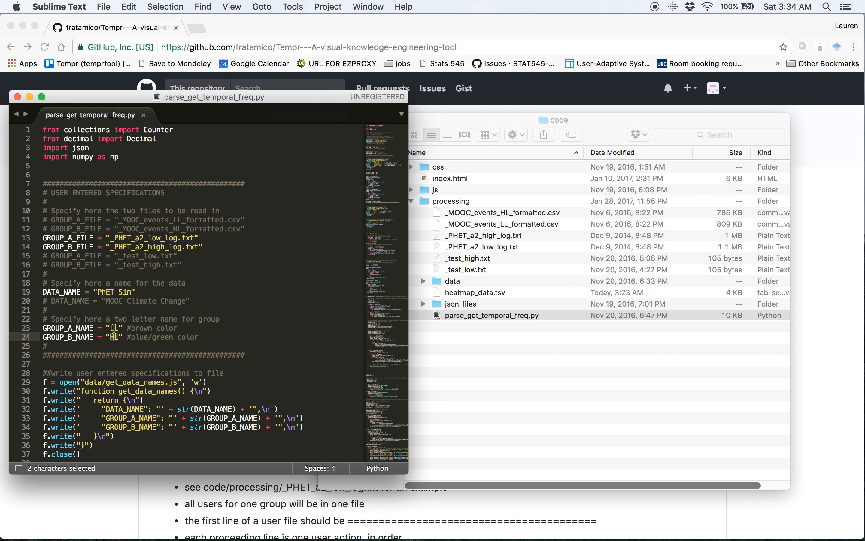
drag(110, 329, 119, 342)
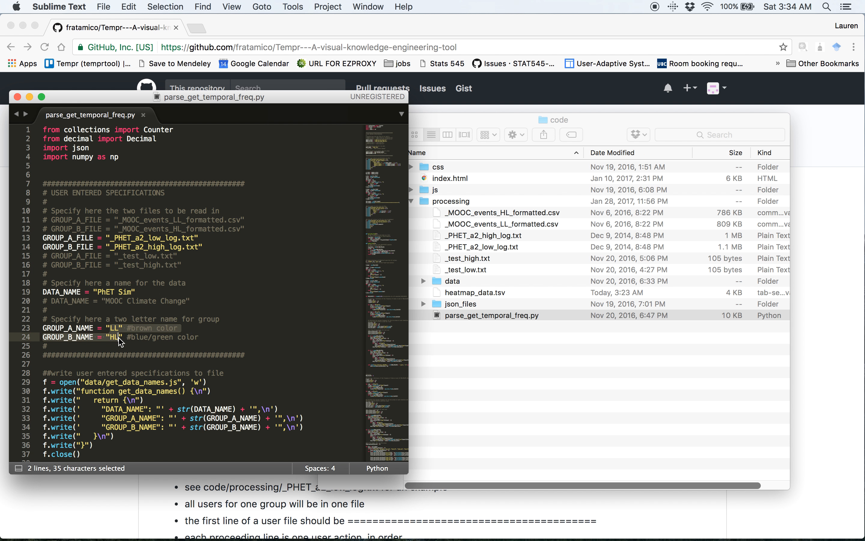
click(120, 341)
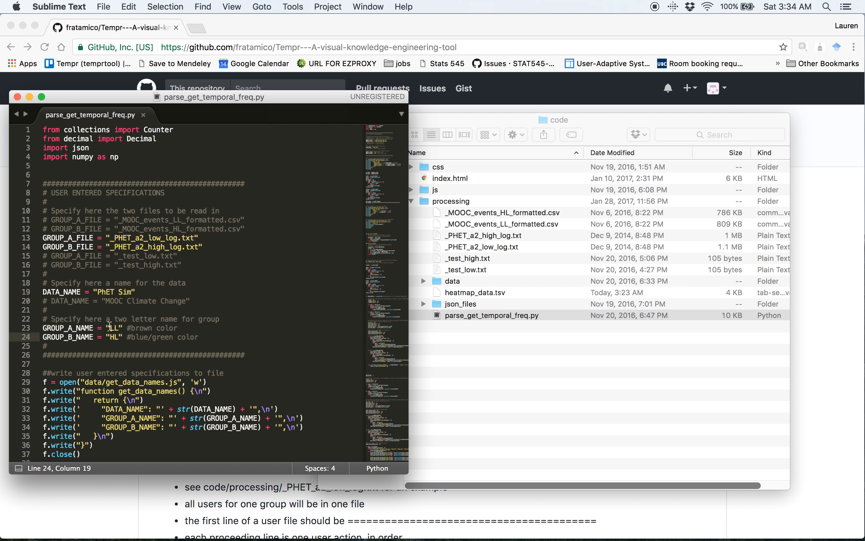
Open _PHET_a2_high_log.txt from the processing folder in TextEdit and enlarge its window.
drag(204, 248, 43, 239)
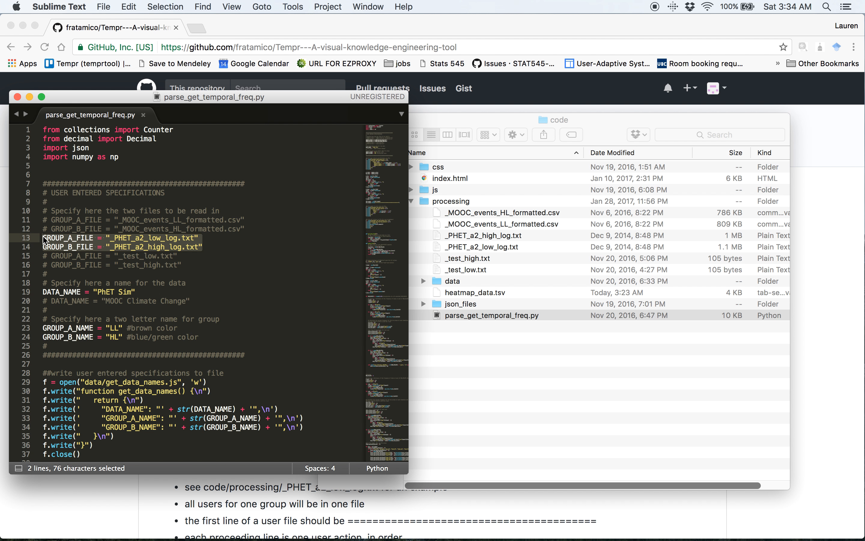
double_click(121, 239)
click(486, 244)
double_click(489, 236)
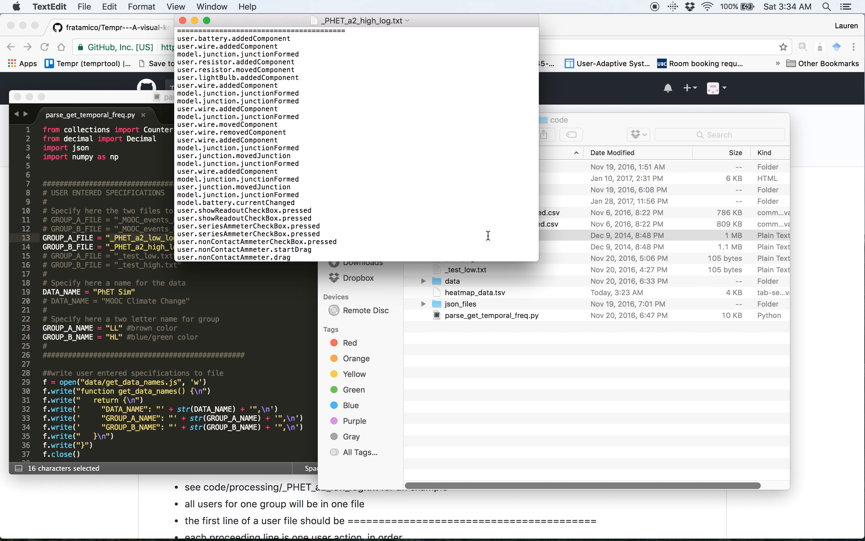
drag(538, 260, 707, 436)
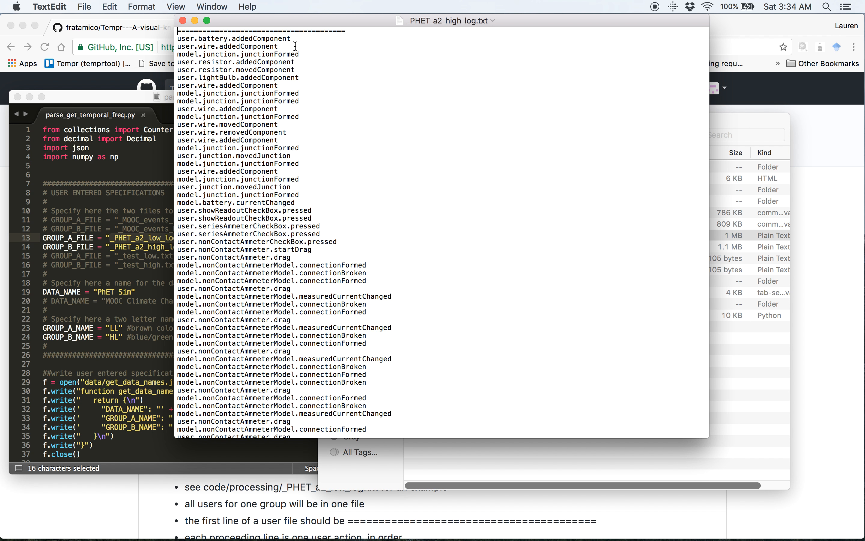
Examine the separator line at the start of the log and the first user's actions below it.
key(Down)
key(Down)
key(Down)
key(Up)
key(Up)
key(Up)
key(Down)
drag(178, 31, 352, 32)
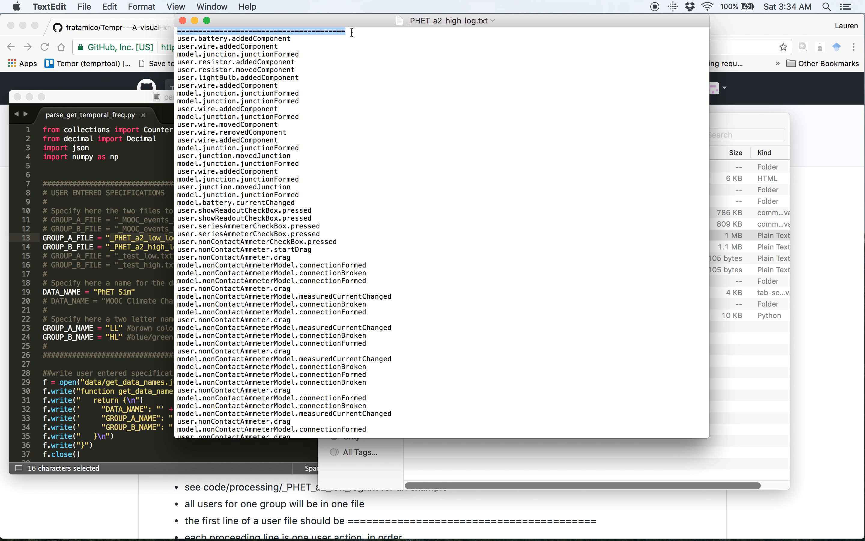
drag(270, 41, 275, 184)
click(275, 182)
Find the separator line that starts the next user's actions in the log, and return to the file's beginning.
scroll(275, 181, down, 20)
scroll(276, 181, down, 15)
scroll(276, 182, down, 15)
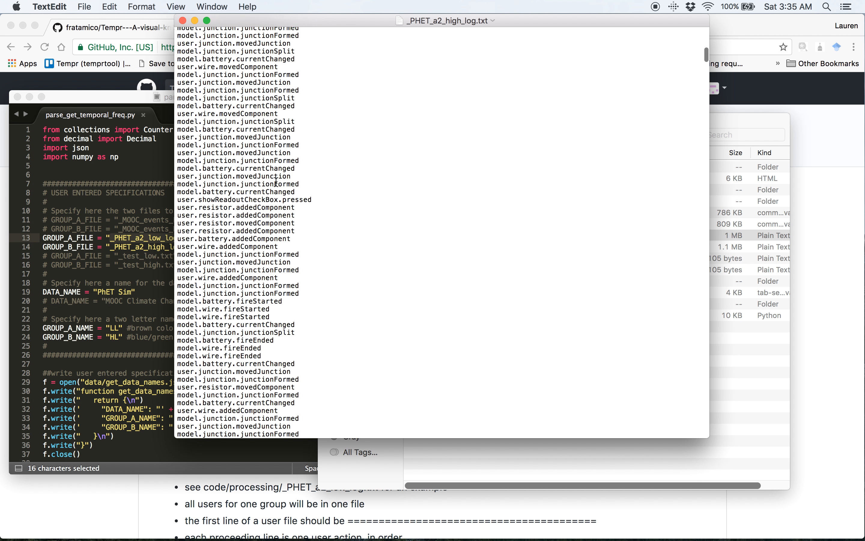
scroll(276, 181, down, 15)
scroll(276, 182, down, 15)
scroll(276, 181, down, 10)
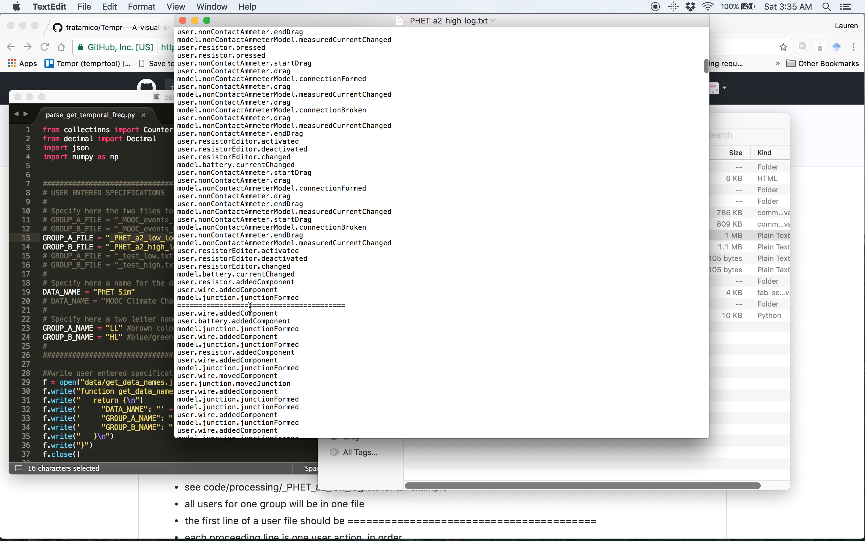
drag(183, 313, 284, 360)
click(285, 361)
scroll(286, 361, down, 15)
scroll(291, 392, up, 10)
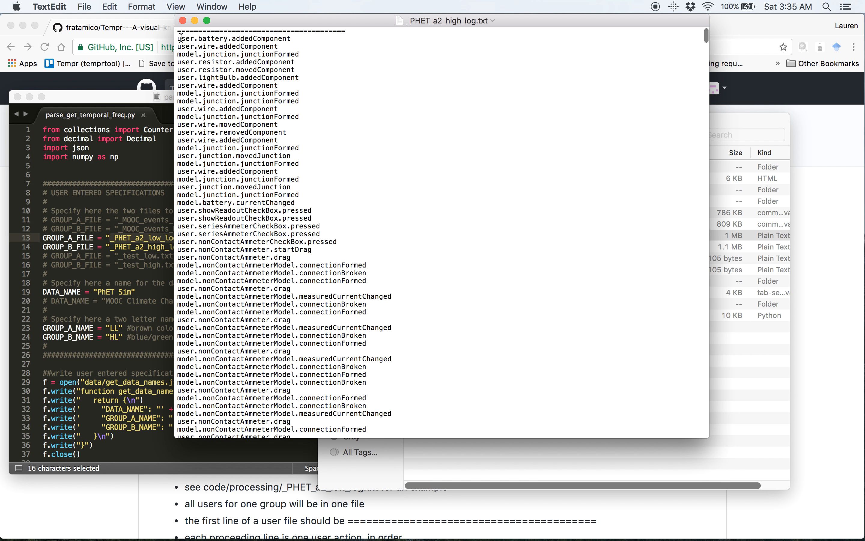
Examine the dot-separated format of the first action line, user.battery.addedComponent, and the order of the action lines after it.
drag(179, 38, 290, 40)
click(290, 39)
drag(179, 39, 295, 40)
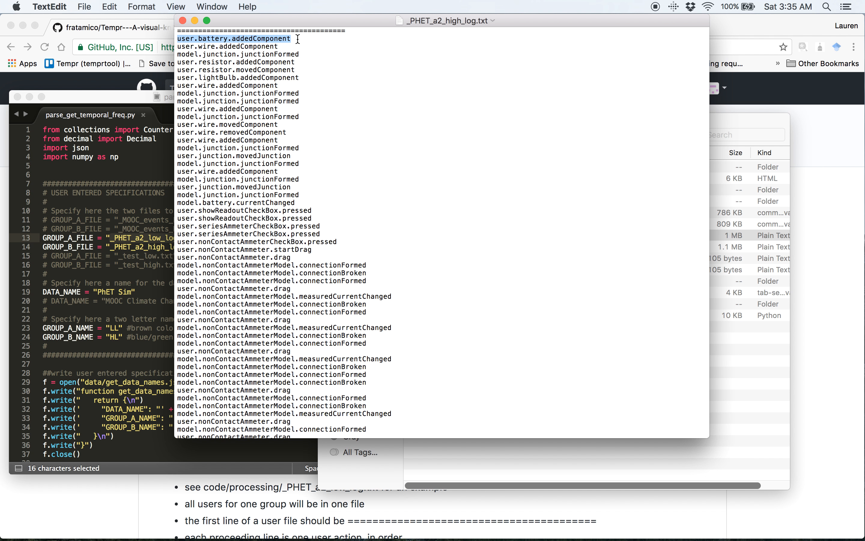
click(298, 38)
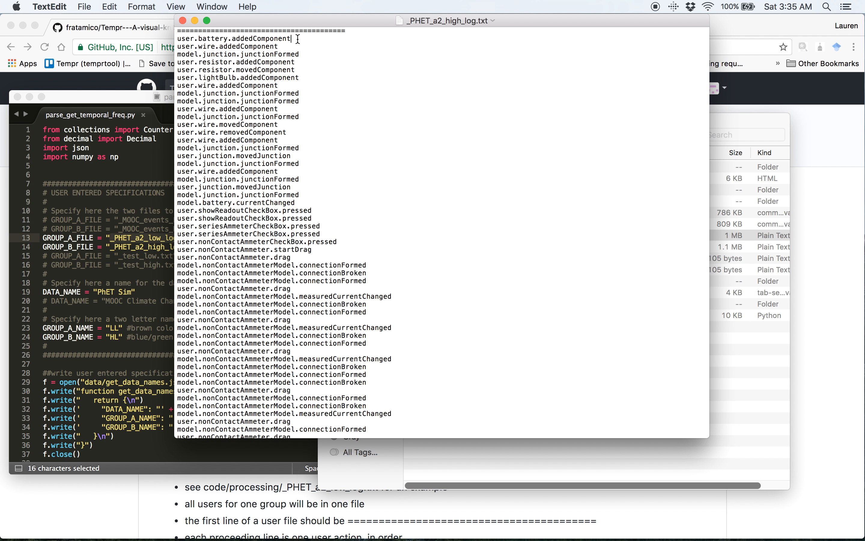
click(183, 40)
drag(194, 39, 231, 41)
click(232, 40)
drag(179, 39, 292, 40)
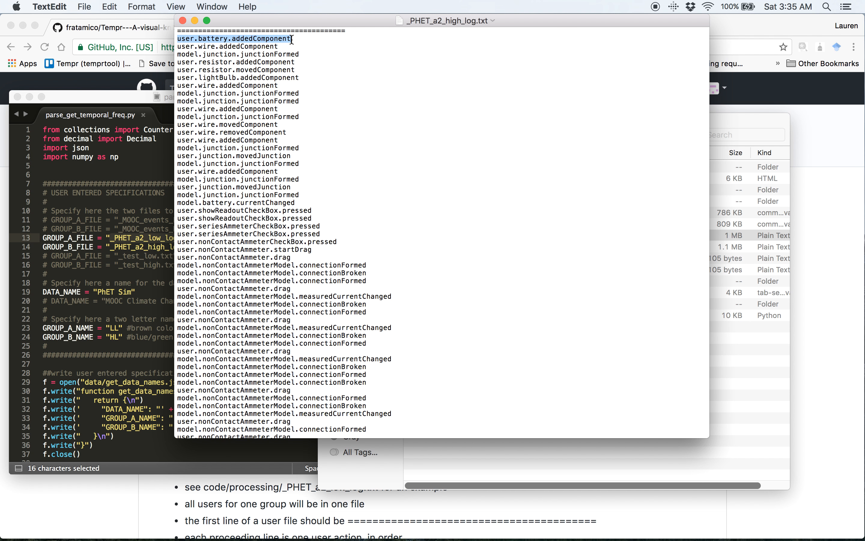
click(291, 40)
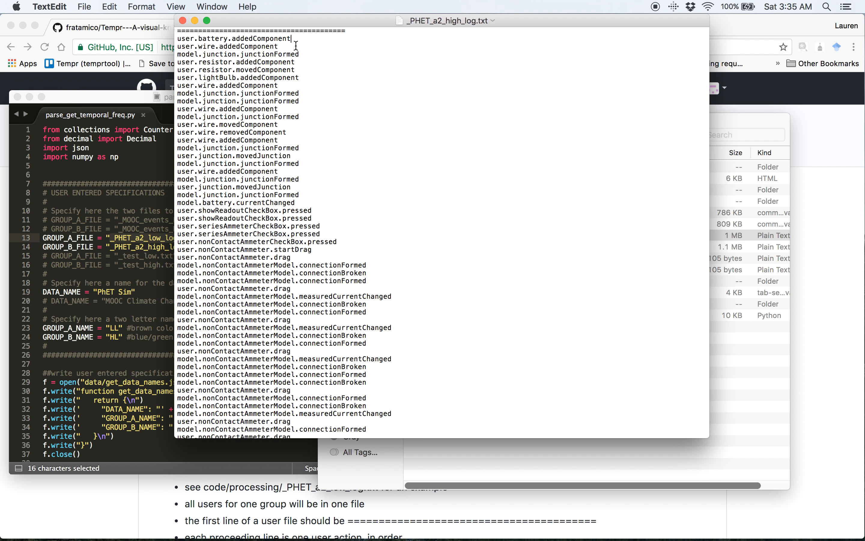
drag(179, 38, 303, 88)
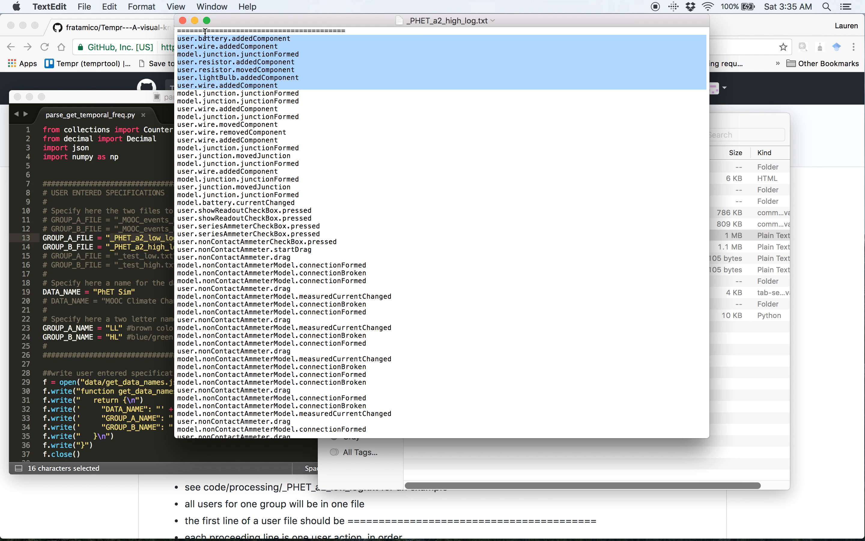
click(200, 41)
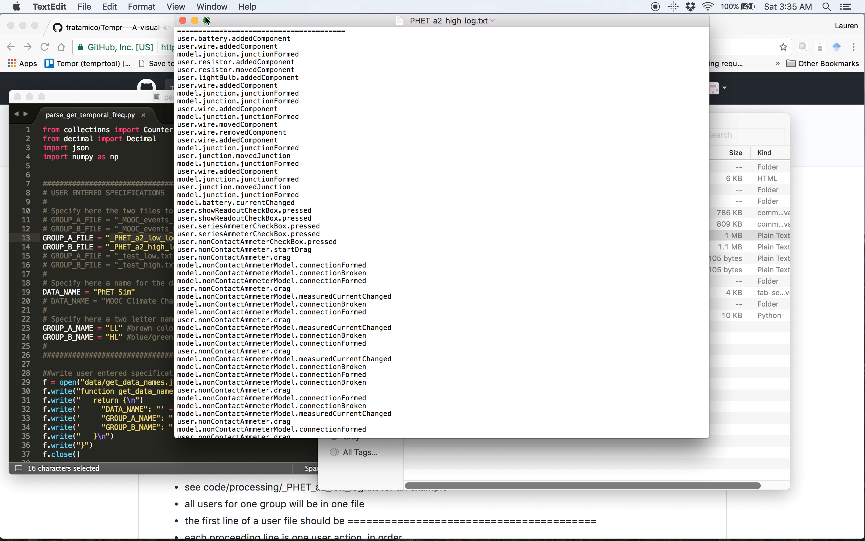
Close the high-group log file and review the group file, data name and group name specifications in parse_get_temporal_freq.py.
click(183, 21)
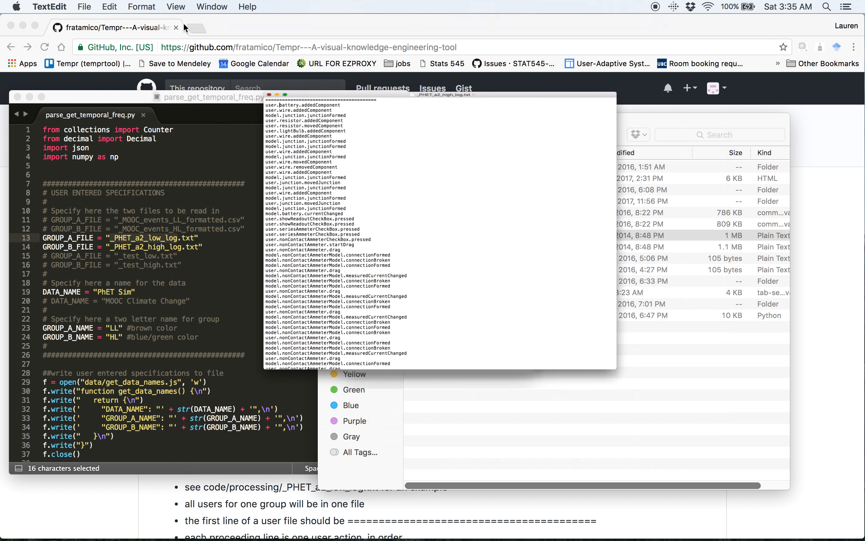
click(245, 356)
click(199, 246)
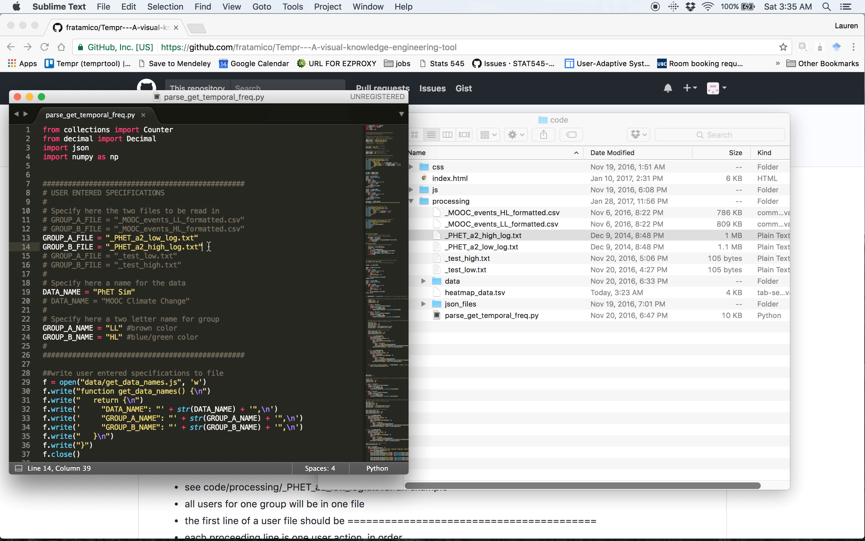
click(503, 236)
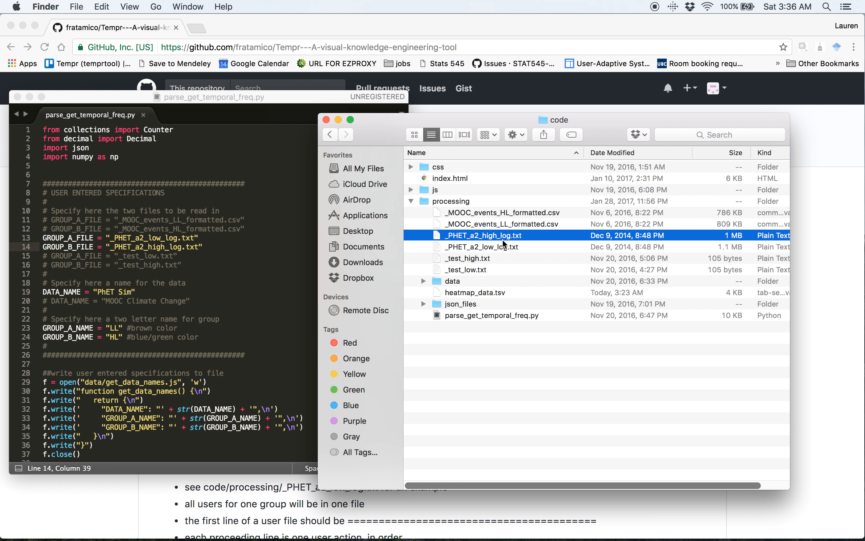
click(172, 255)
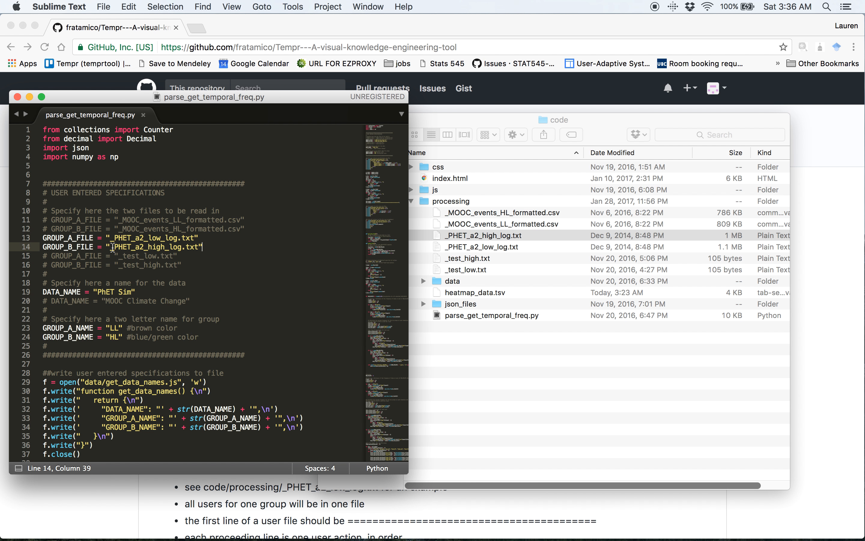
drag(72, 219, 234, 340)
click(233, 338)
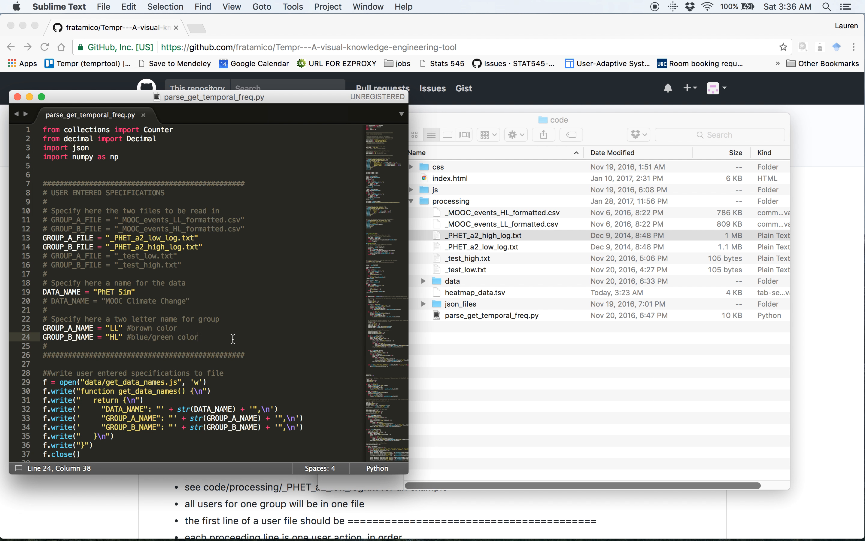
Switch to the iTerm2 terminal in the processing directory and enter the command python parse_get_temporal_freq.py without running it.
key(ctrl+Up)
click(789, 406)
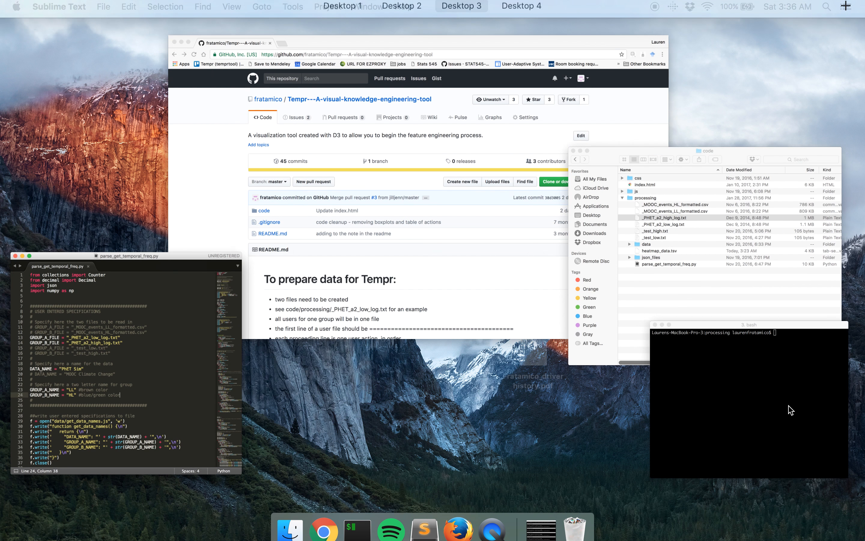
double_click(615, 246)
click(647, 280)
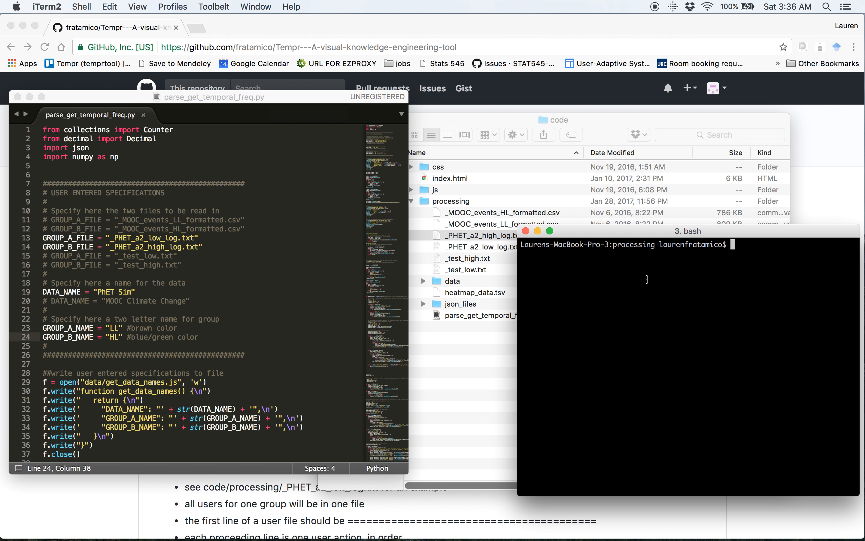
text(python pa)
key(Tab)
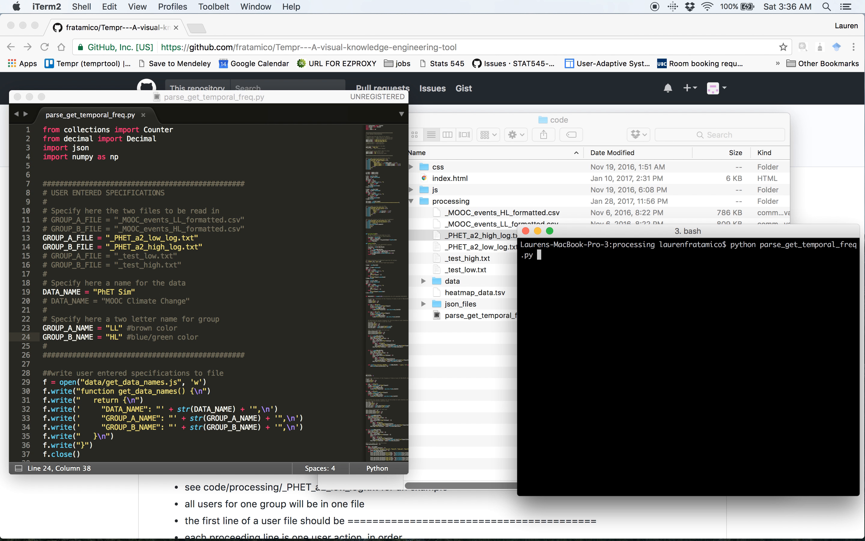
Arrange the terminal and the Finder code folder side by side, and expand json_files to view the ALL_ACTIONS files.
drag(601, 235, 615, 238)
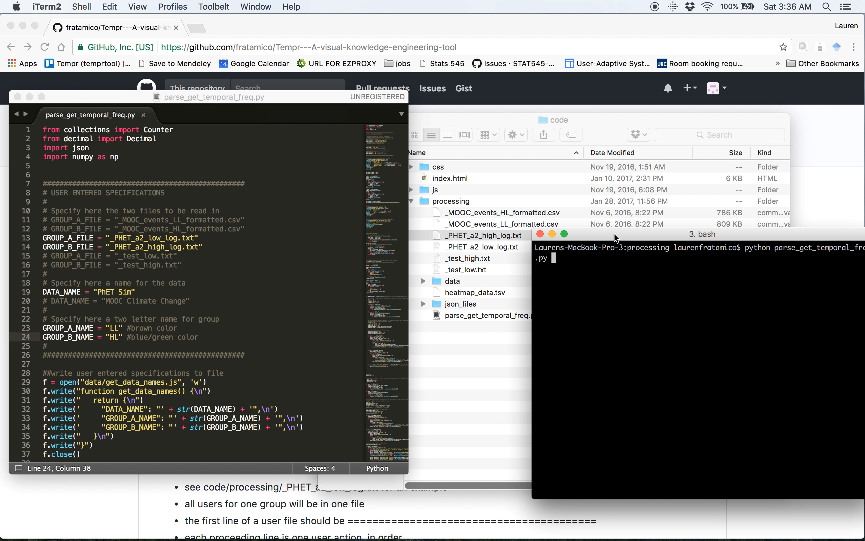
drag(468, 124, 254, 90)
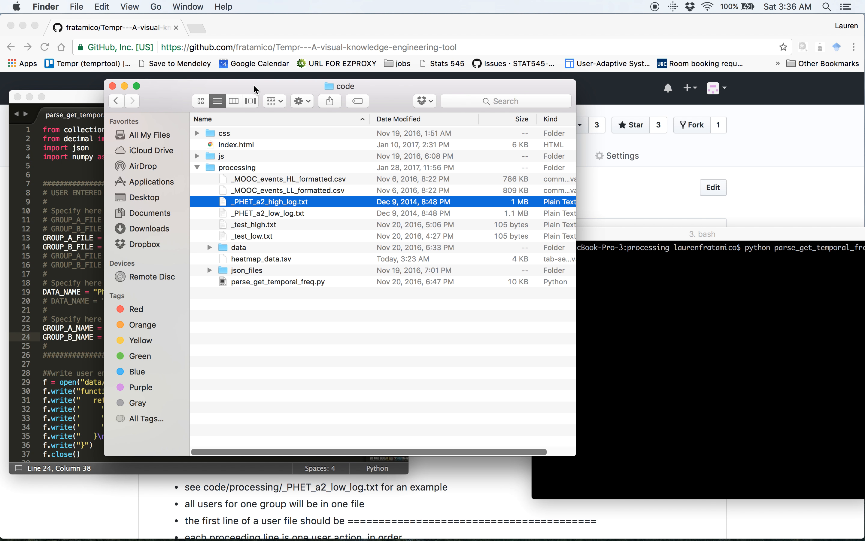
click(210, 271)
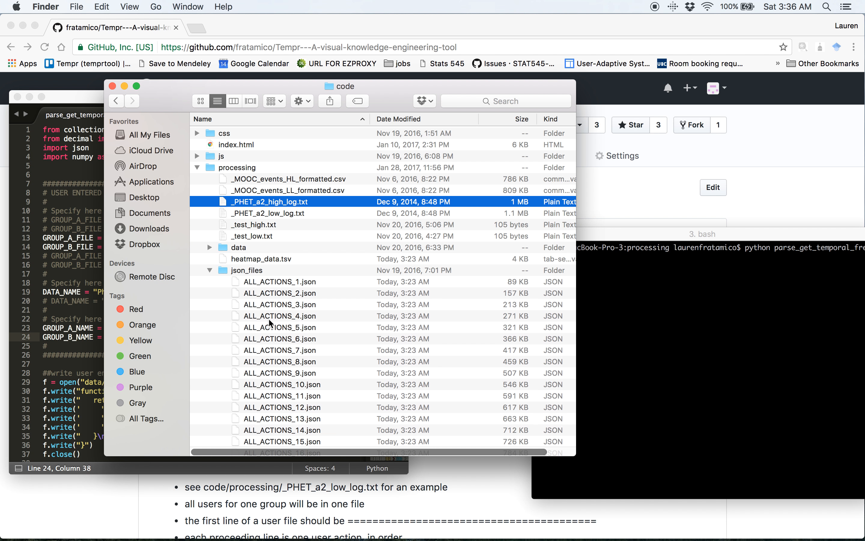
scroll(271, 308, down, 3)
click(355, 224)
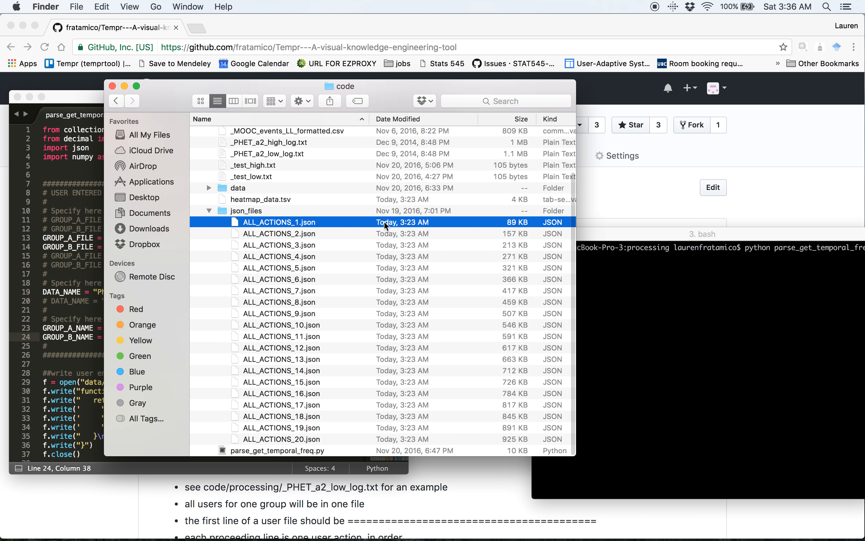
Run the entered parse_get_temporal_freq.py command in the terminal and look over the output files in Finder.
click(711, 311)
key(Return)
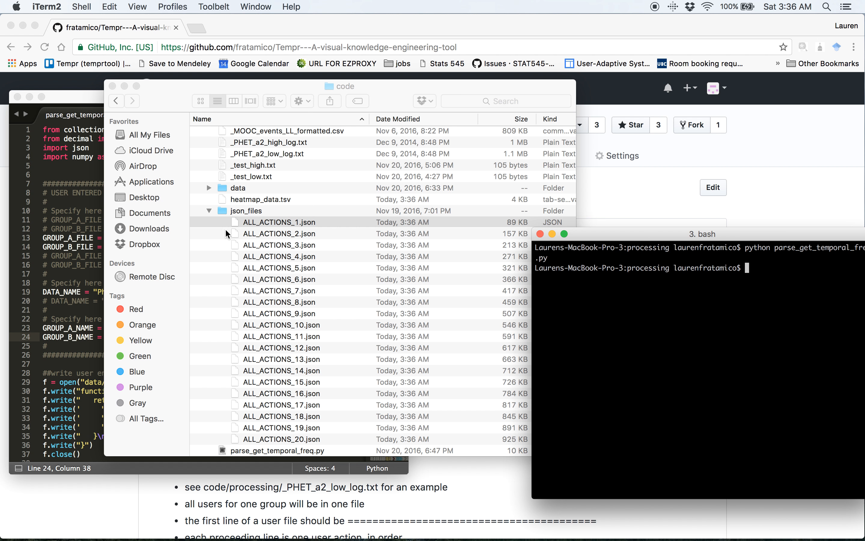
scroll(199, 212, up, 1)
scroll(214, 178, up, 4)
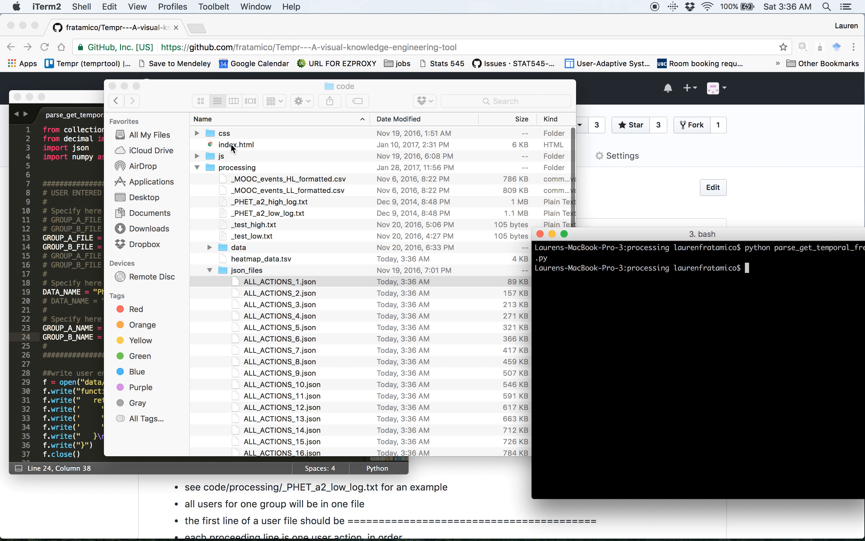
Open index.html from the code folder in Firefox.
click(232, 145)
click(242, 145)
right_click(243, 146)
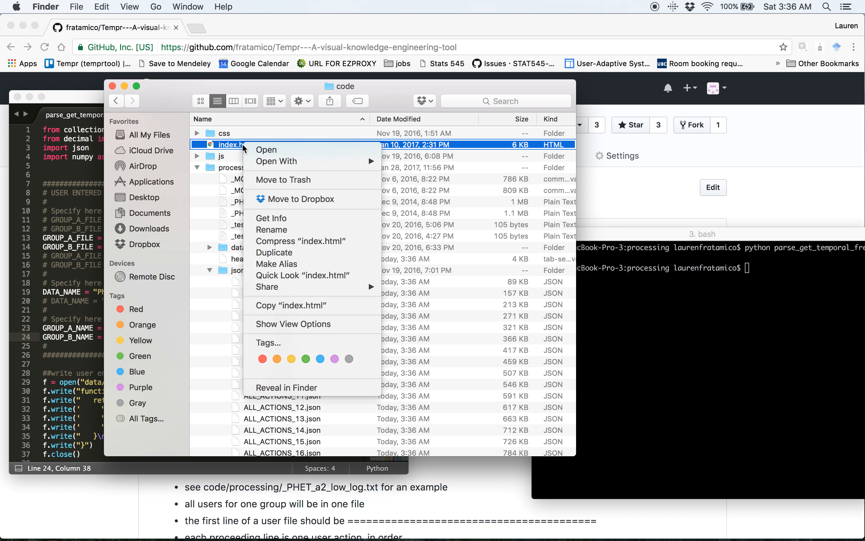
mouse_move(290, 162)
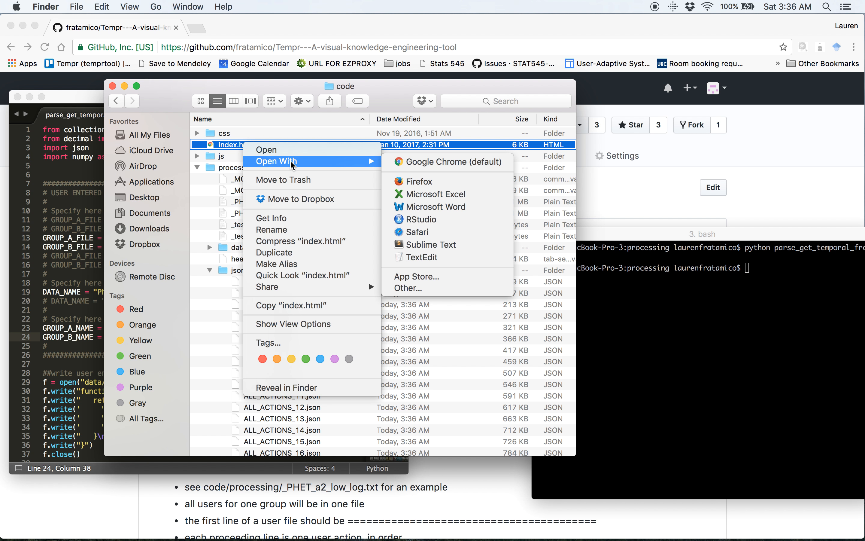
click(417, 182)
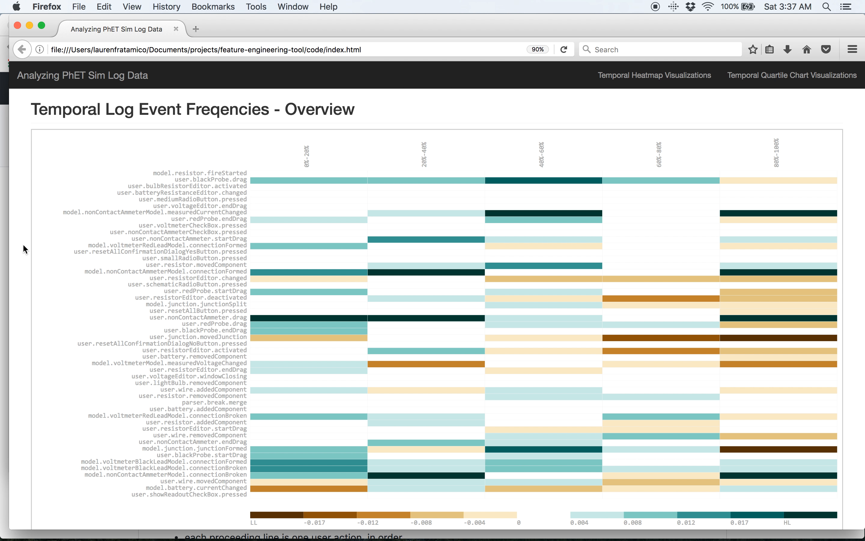
Examine the overview heatmap of log event frequencies, including the user.blackProbe.drag value for the 0%-20% bin.
scroll(23, 244, down, 2)
scroll(22, 243, up, 1)
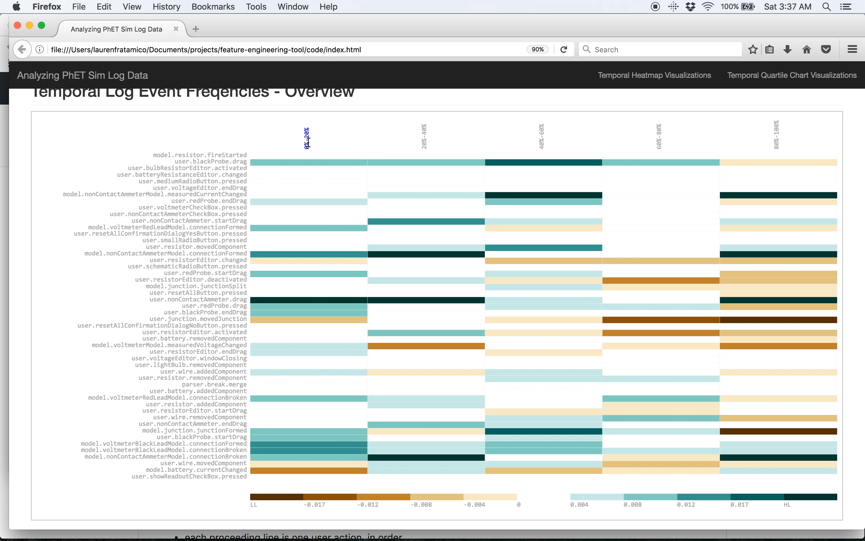
mouse_move(310, 165)
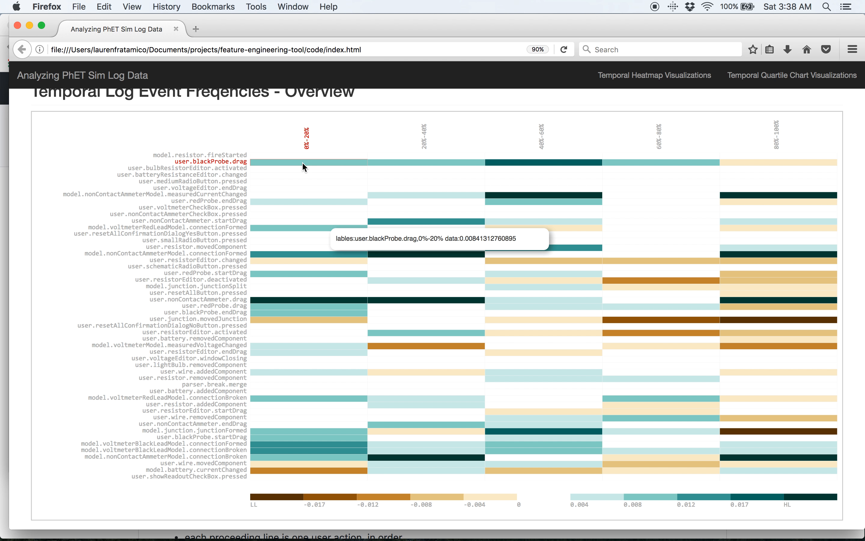
Sort the overview heatmap's events by the 0%-20% bin and by the 80%-100% bin, and its bins by user.redProbe.drag.
click(307, 143)
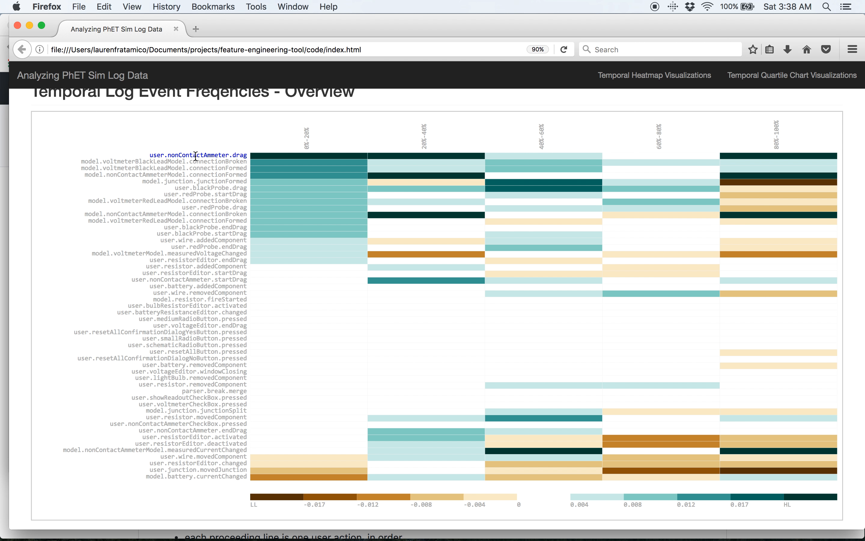
mouse_move(287, 256)
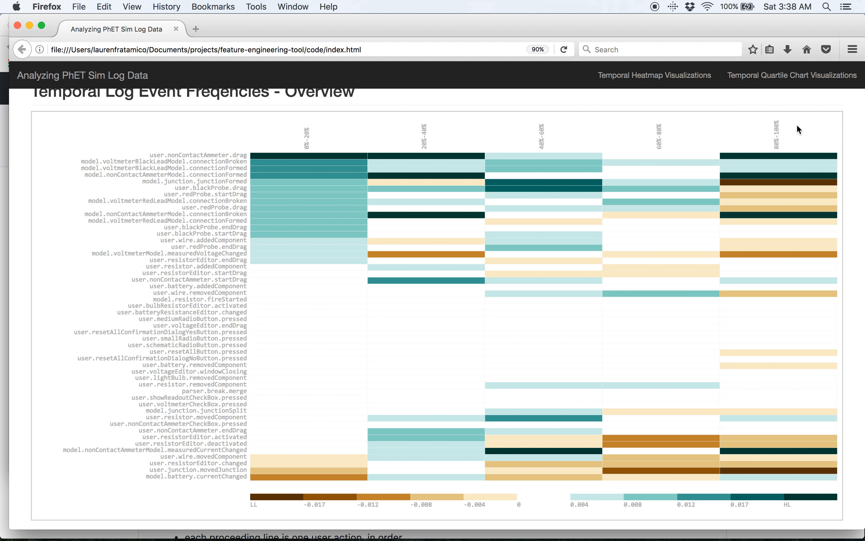
click(777, 137)
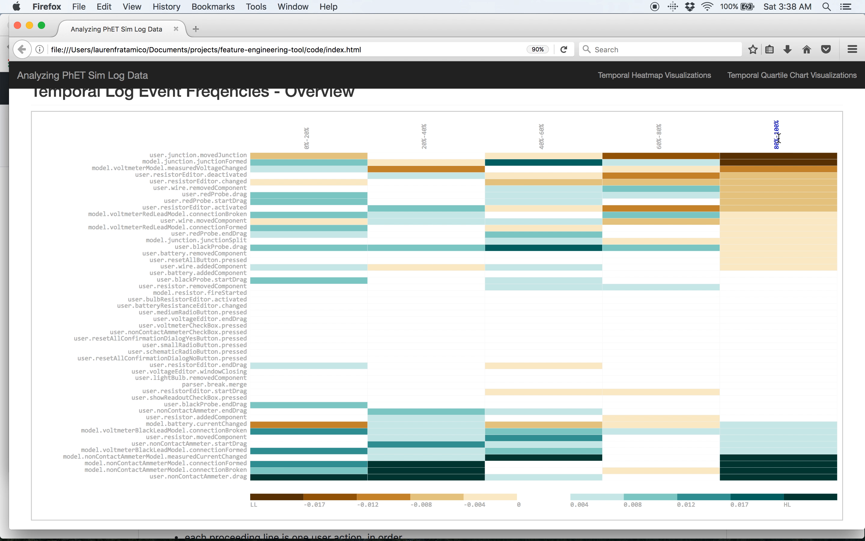
click(212, 195)
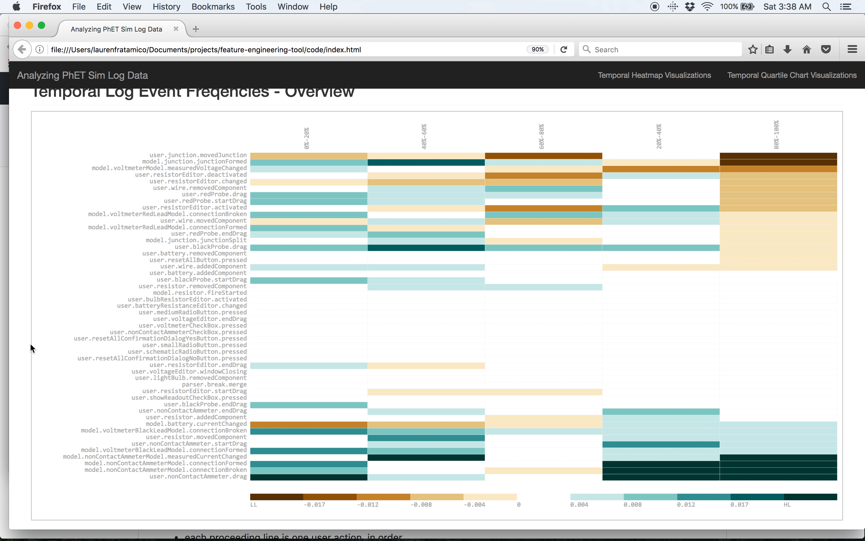
Expand the Raw Log Events list in the Up Close section and browse its events.
scroll(31, 348, down, 10)
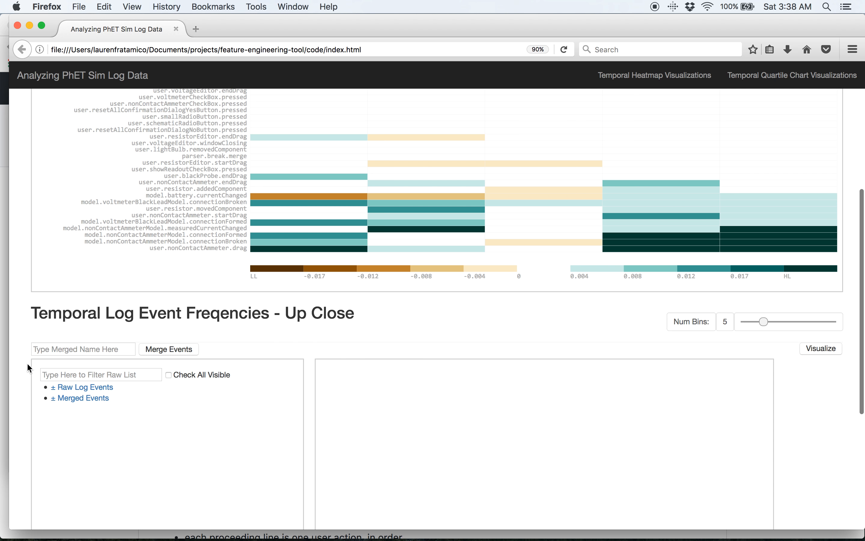
scroll(23, 386, up, 1)
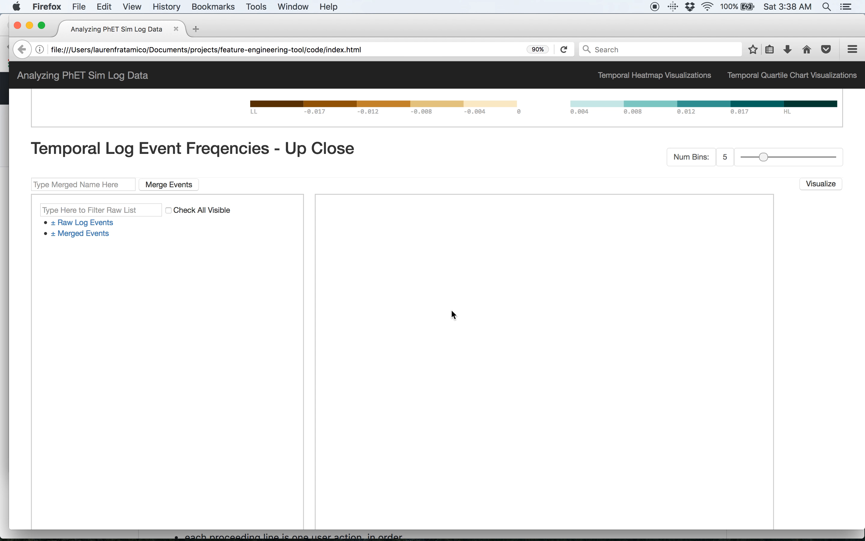
scroll(451, 309, down, 3)
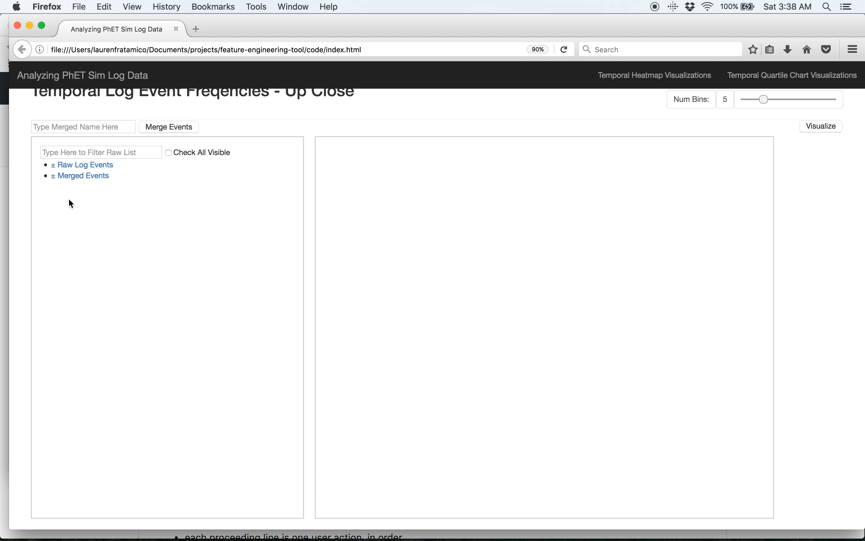
click(71, 167)
scroll(213, 371, down, 10)
scroll(213, 372, down, 10)
scroll(213, 372, up, 20)
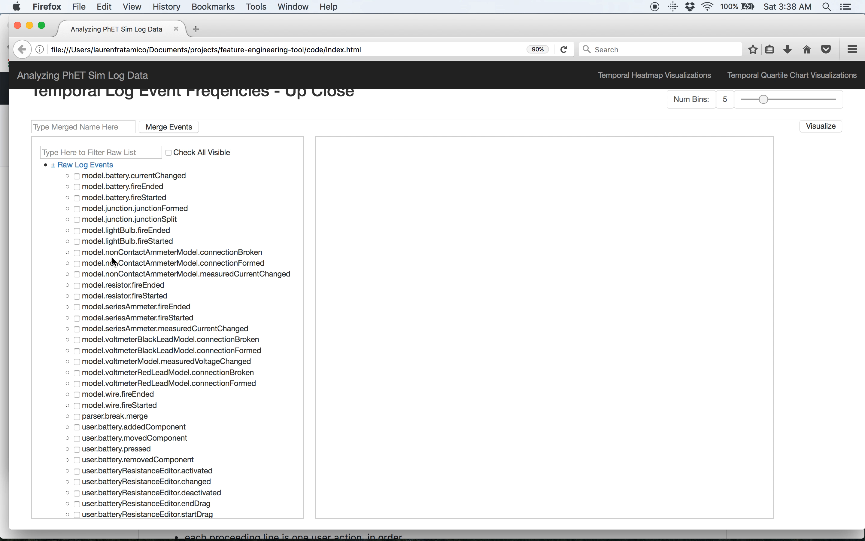
Filter the raw log events list by "ammeter".
scroll(25, 259, up, 15)
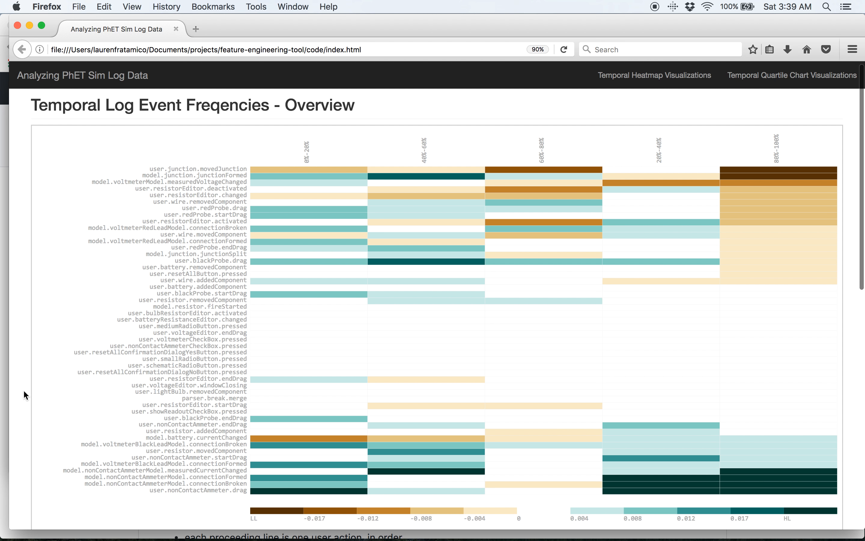
scroll(23, 392, down, 10)
scroll(24, 391, down, 5)
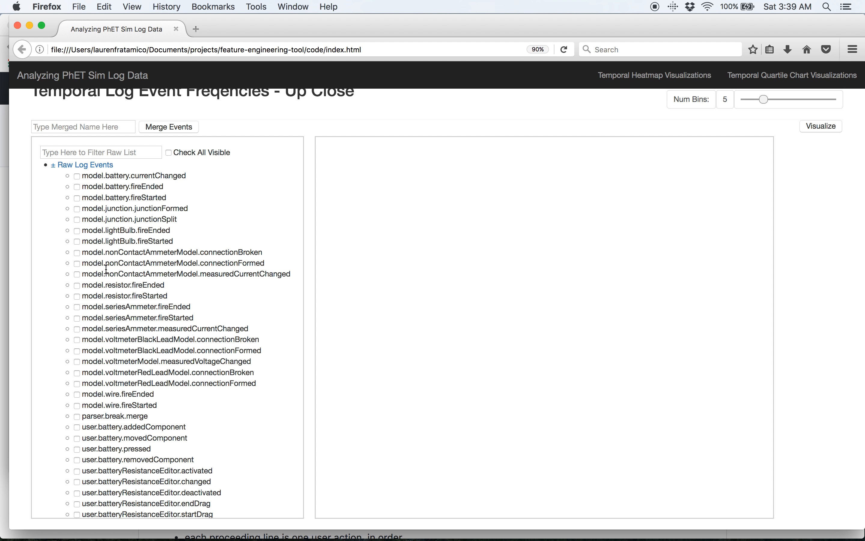
drag(126, 308, 156, 308)
click(157, 308)
click(92, 156)
text(ammeter)
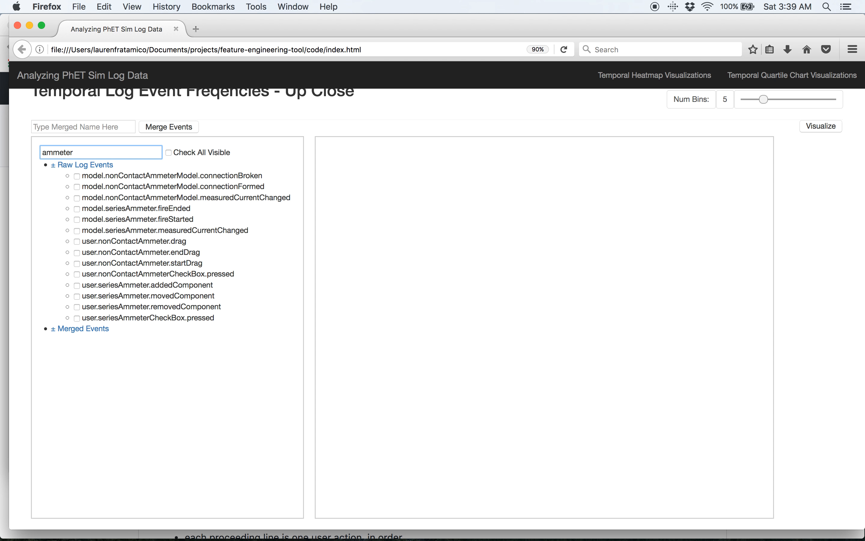
Select all the filtered ammeter events and merge them under the name "Ammeter Testing".
click(170, 153)
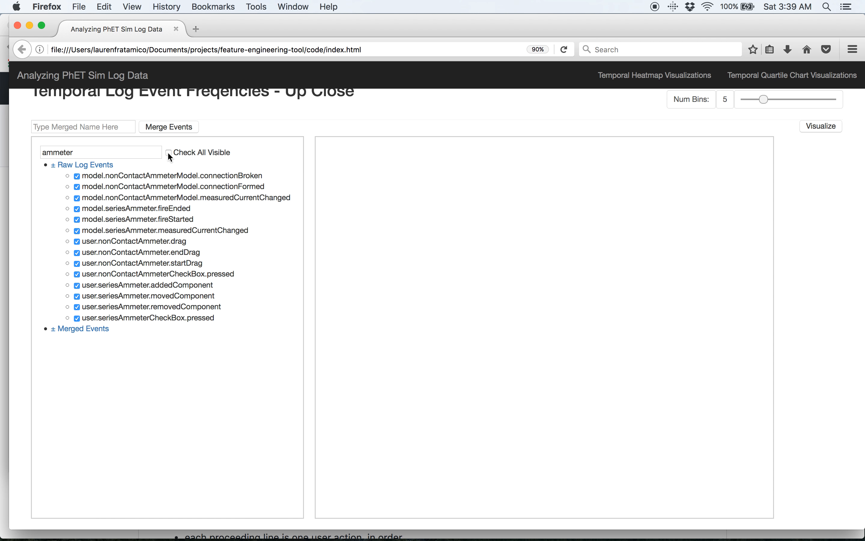
click(81, 127)
text(Amme)
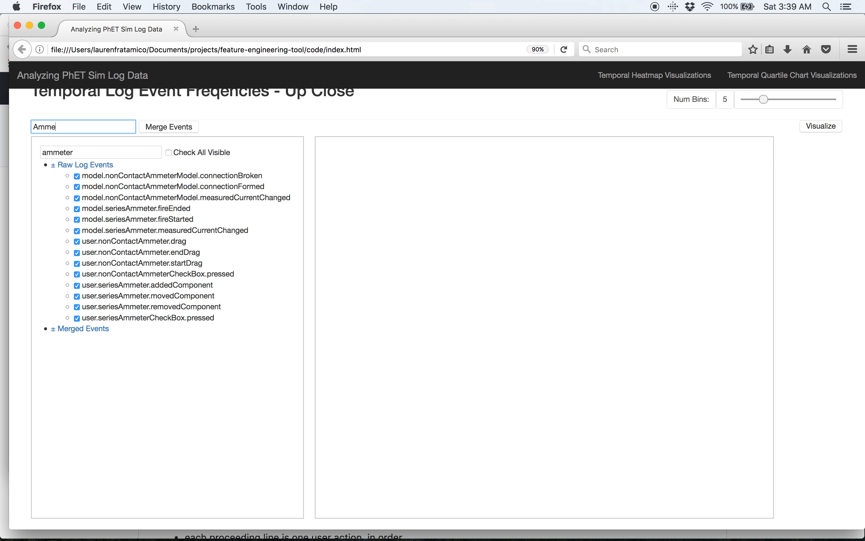
text(ter Testing)
click(179, 133)
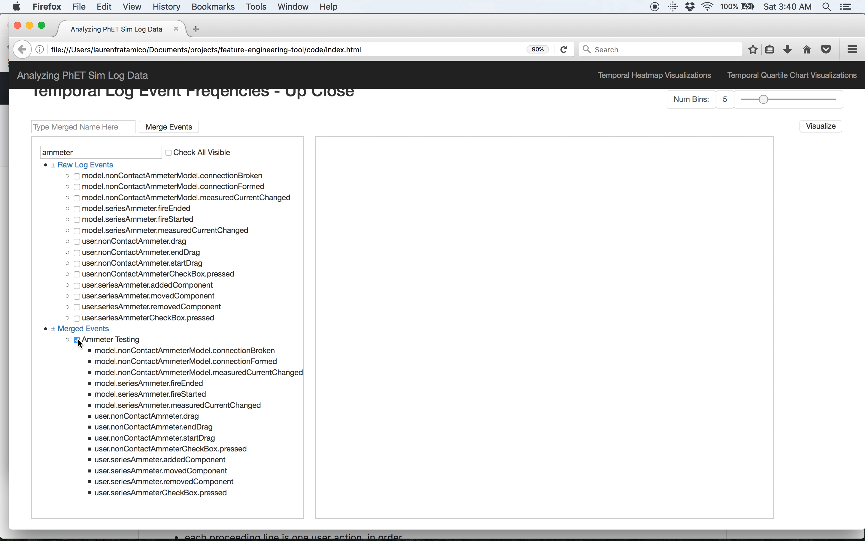
Visualize the Ammeter Testing merged event in the Up Close section and highlight the chart's title.
click(834, 131)
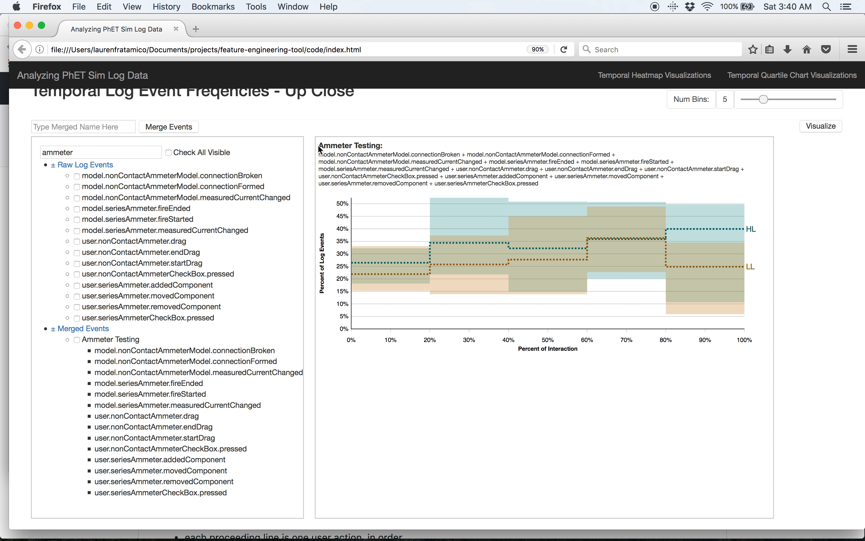
drag(321, 148, 393, 146)
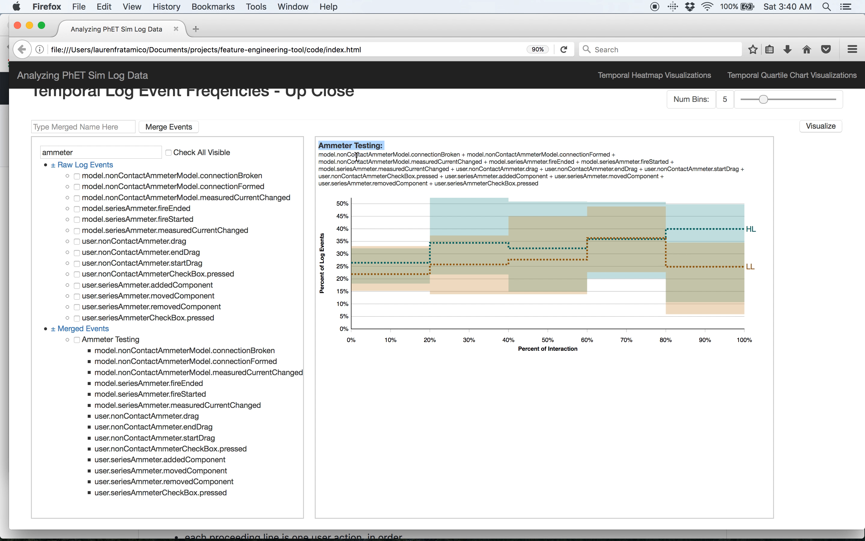
Examine the Ammeter Testing chart's heading, highlighting the list of log events that make up the merged event.
drag(317, 154, 544, 184)
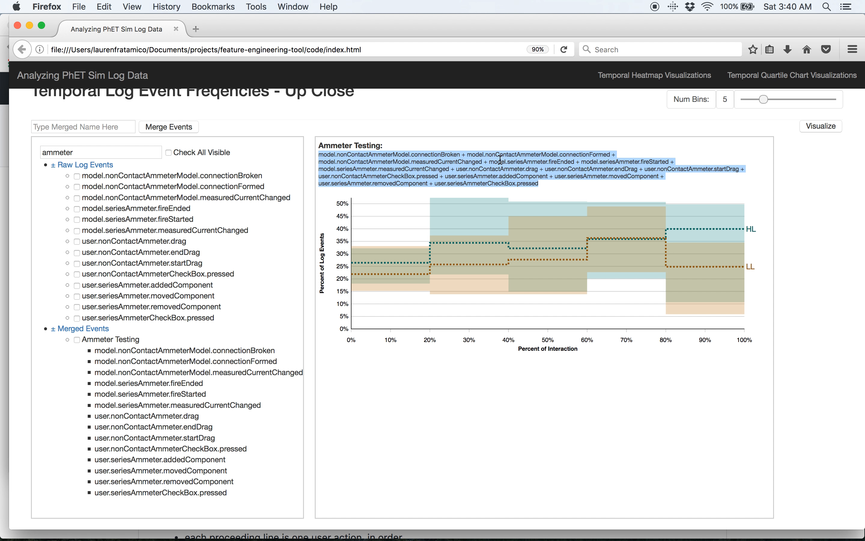
click(447, 167)
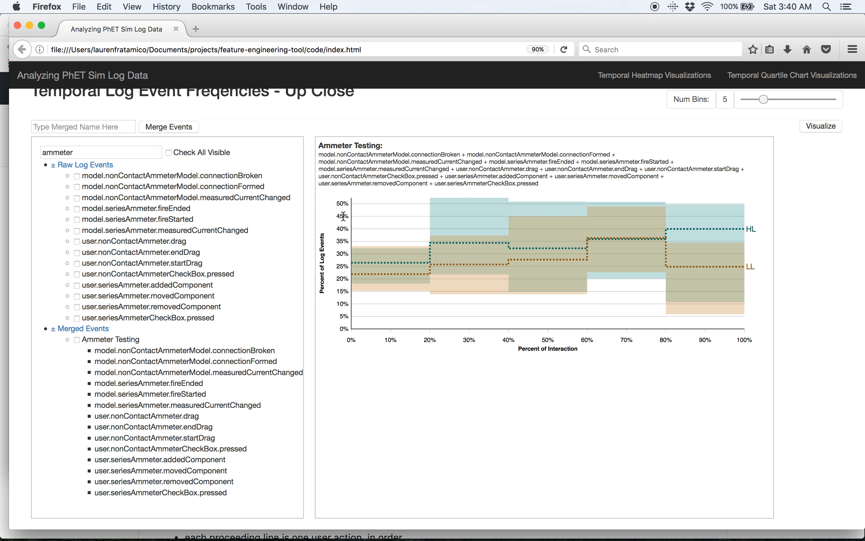
drag(319, 145, 548, 181)
click(548, 182)
drag(361, 168, 380, 176)
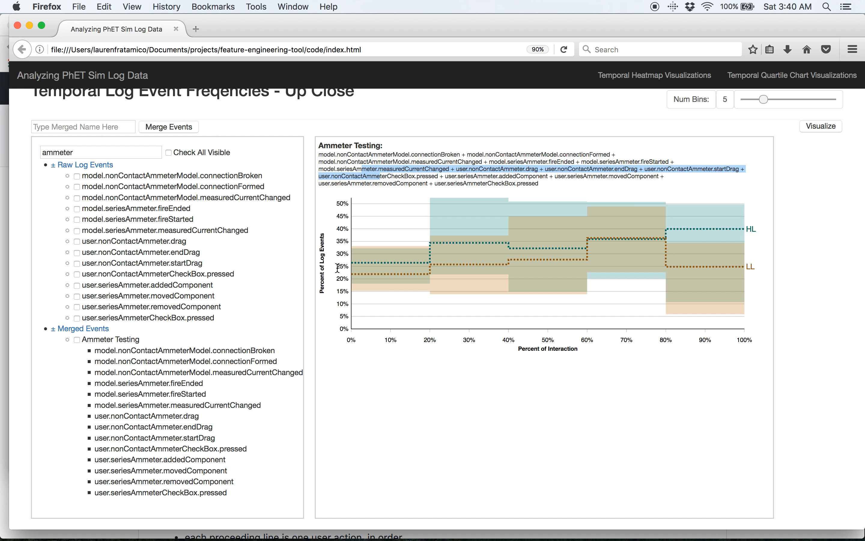
click(337, 267)
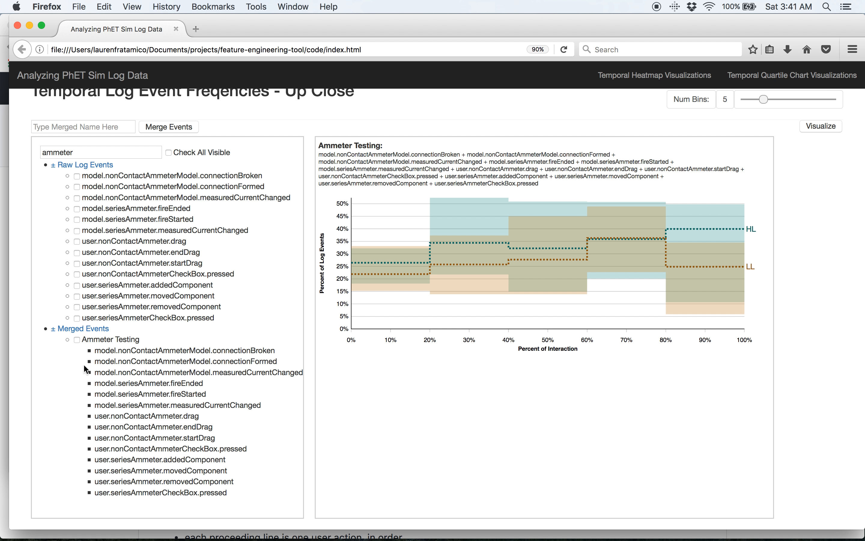
Visualize model.nonContactAmmeterModel.connectionBroken together with Ammeter Testing, and re-plot Ammeter Testing alone with 10 bins.
click(77, 176)
click(824, 132)
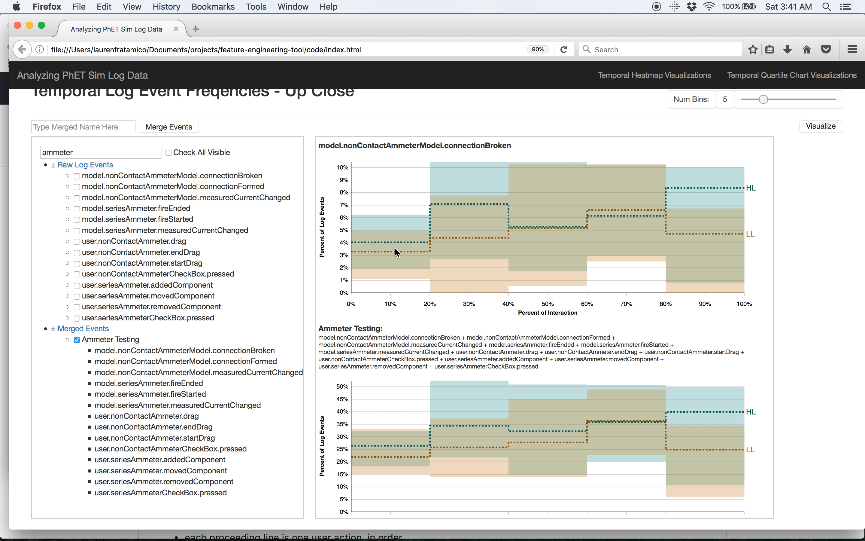
drag(766, 100, 790, 100)
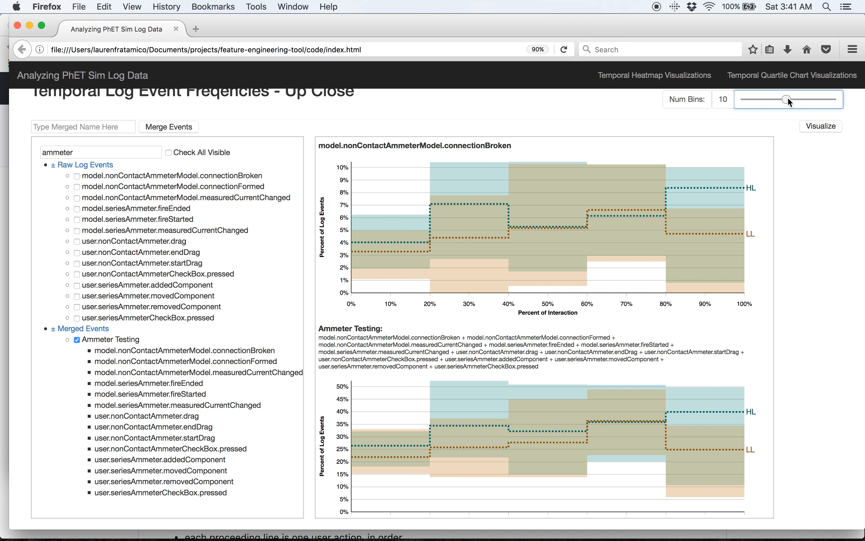
click(820, 126)
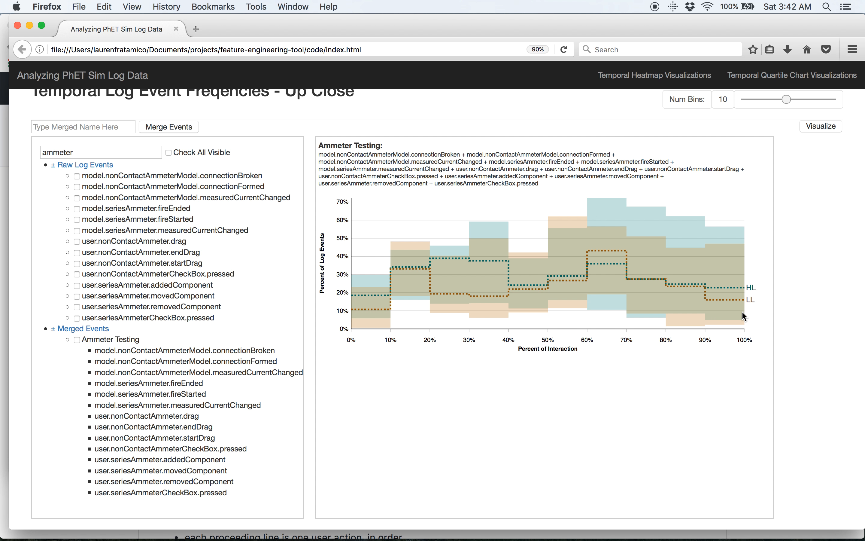
Set the number of bins to 1 and visualize the Ammeter Testing merged event over the whole interaction.
drag(785, 100, 708, 98)
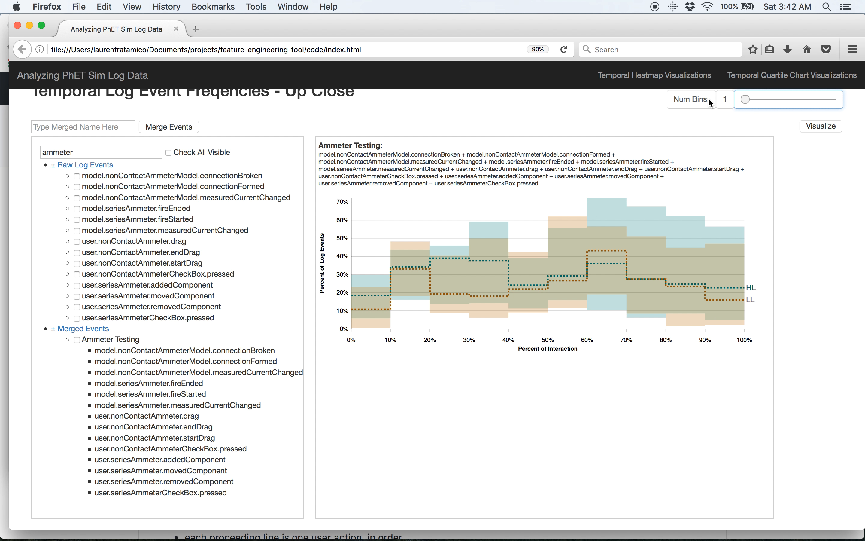
click(826, 128)
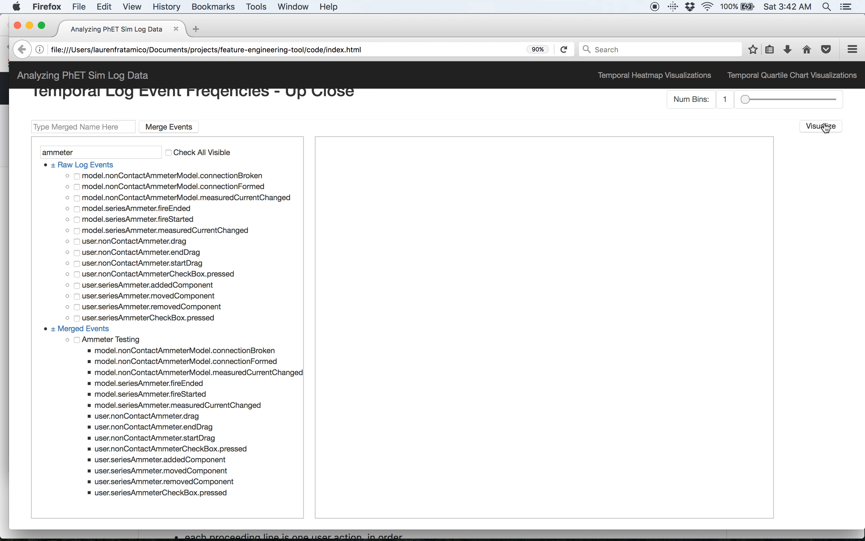
click(77, 340)
click(821, 128)
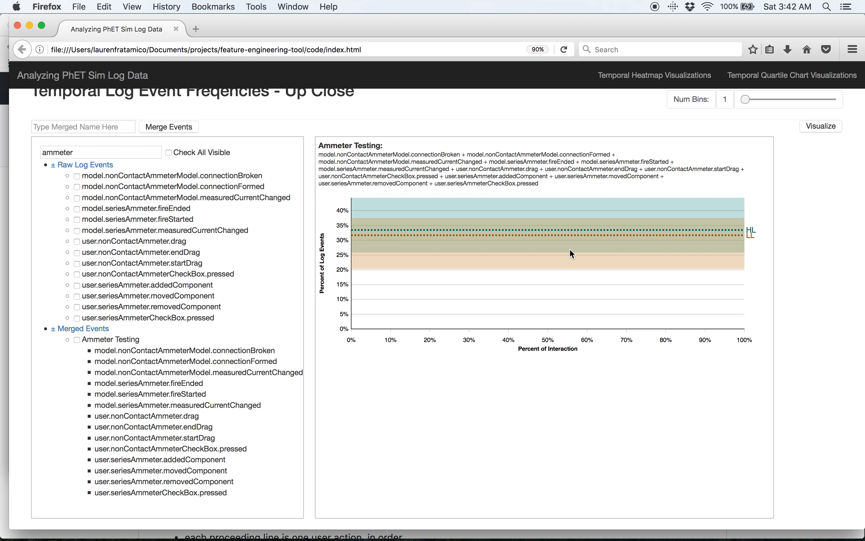
Set the number of bins to 3 and visualize the Ammeter Testing merged event.
mouse_move(745, 99)
mouse_down()
mouse_move(763, 101)
mouse_move(755, 99)
mouse_up()
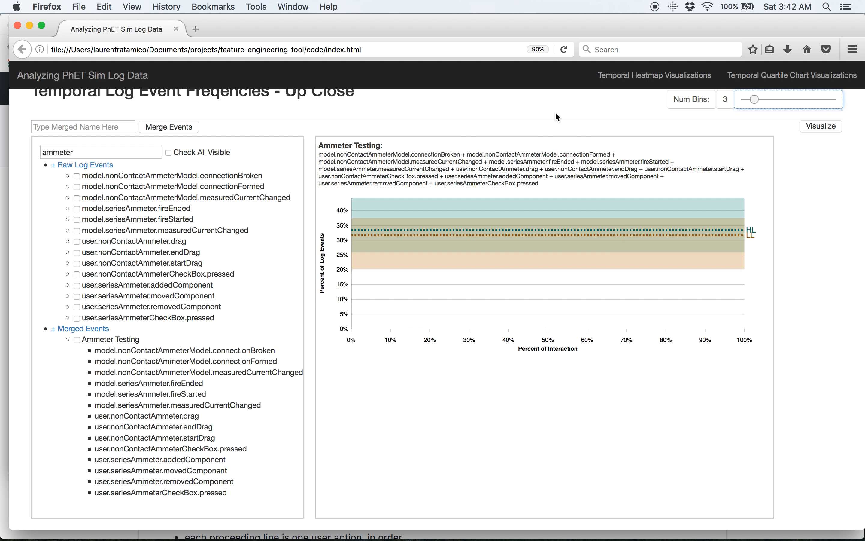
click(76, 339)
click(819, 131)
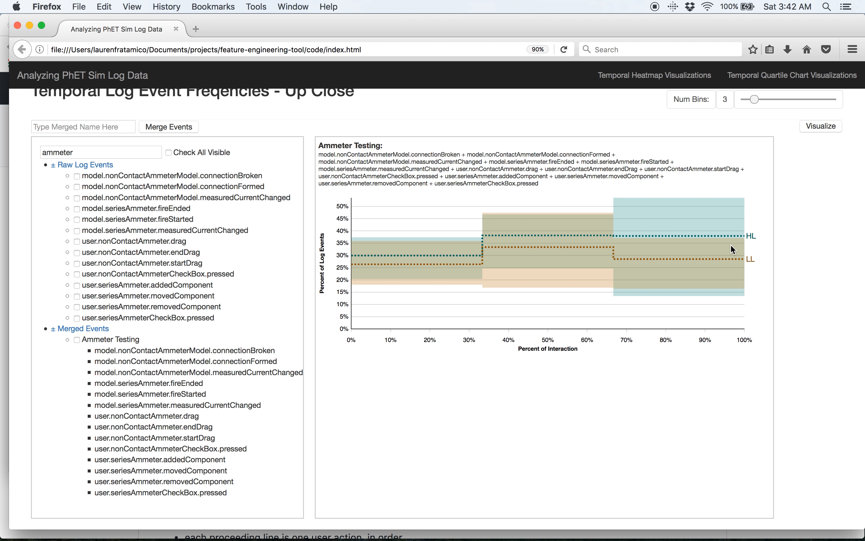